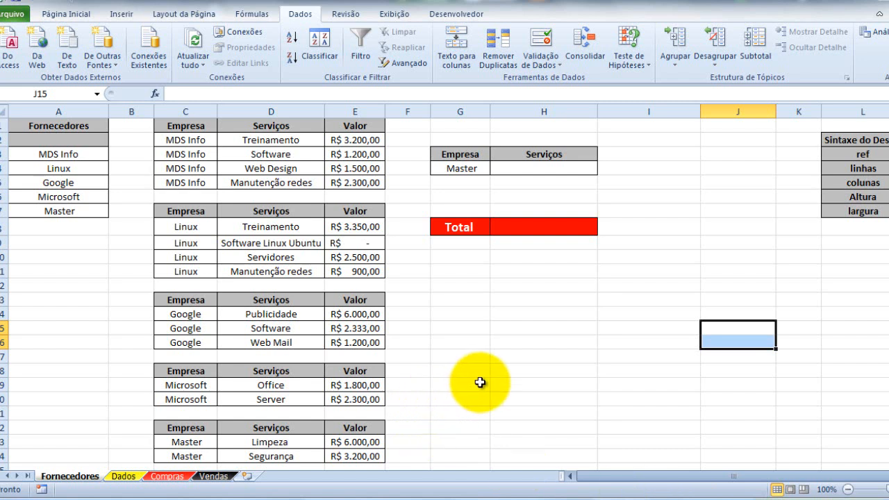
pyautogui.click(476, 384)
pyautogui.click(557, 339)
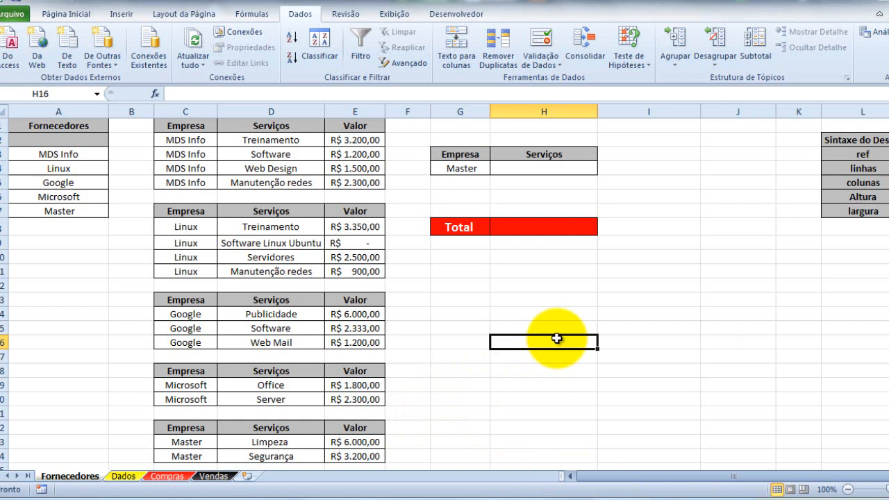
pyautogui.click(617, 284)
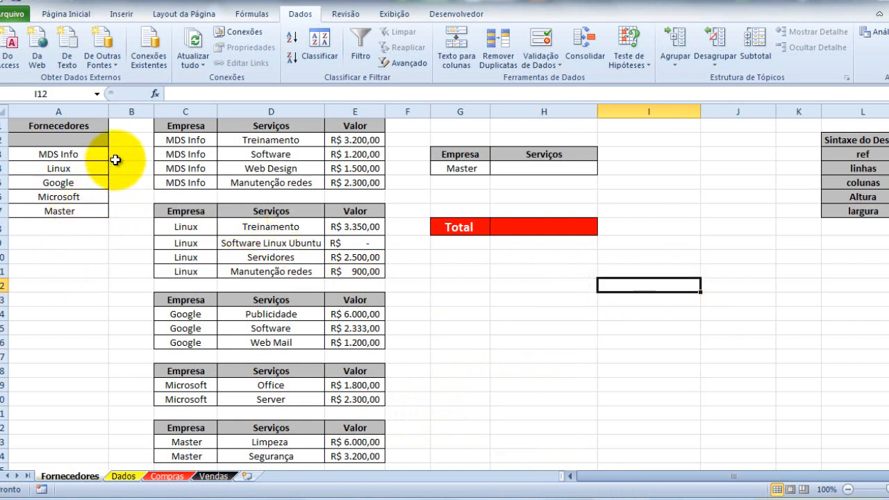
# - Examine the Fornecedores list in A3:A7 and the Serviços and Valor columns of the company tables
pyautogui.click(47, 129)
pyautogui.moveTo(60, 154); pyautogui.dragTo(57, 215)
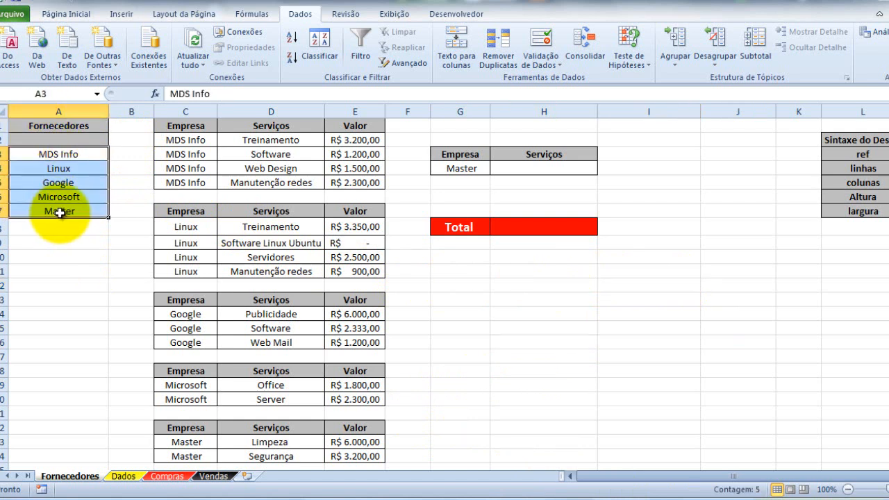
pyautogui.click(267, 139)
pyautogui.click(271, 155)
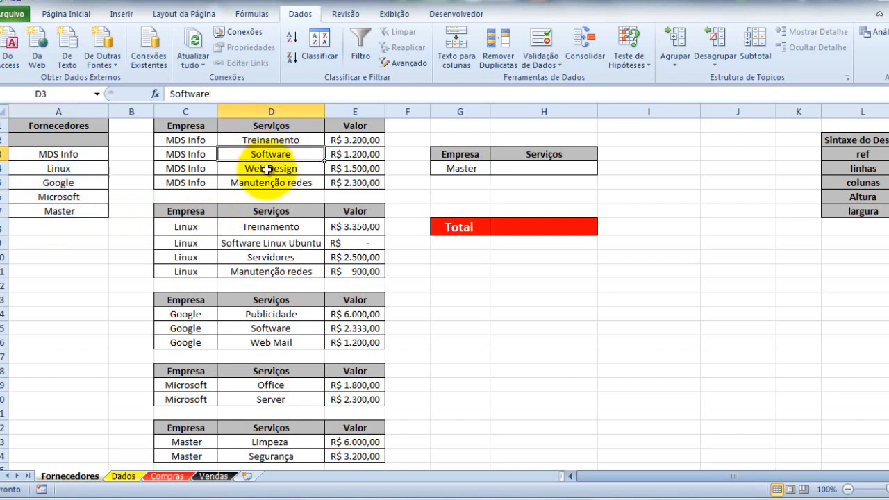
pyautogui.click(271, 182)
pyautogui.click(354, 140)
pyautogui.click(354, 168)
pyautogui.click(355, 211)
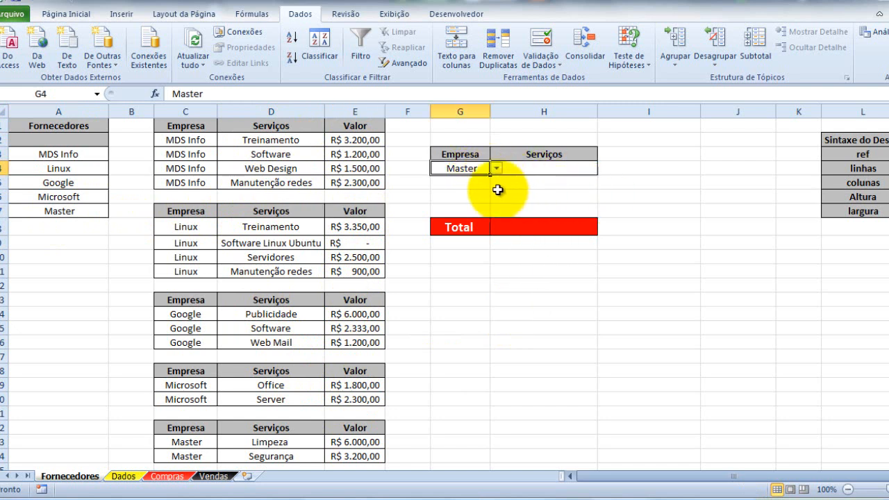
# - Try the company selection list in G4 under Empresa with Google, followed by MDS Info
pyautogui.click(496, 169)
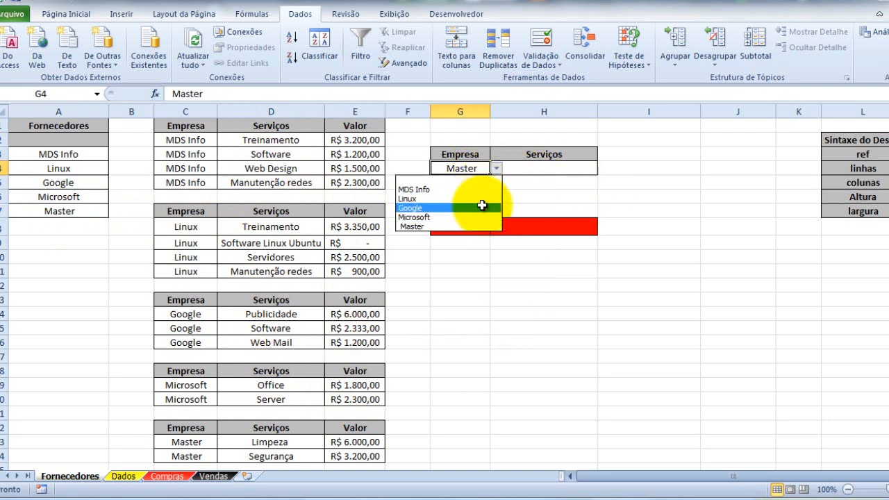
pyautogui.click(483, 208)
pyautogui.click(540, 172)
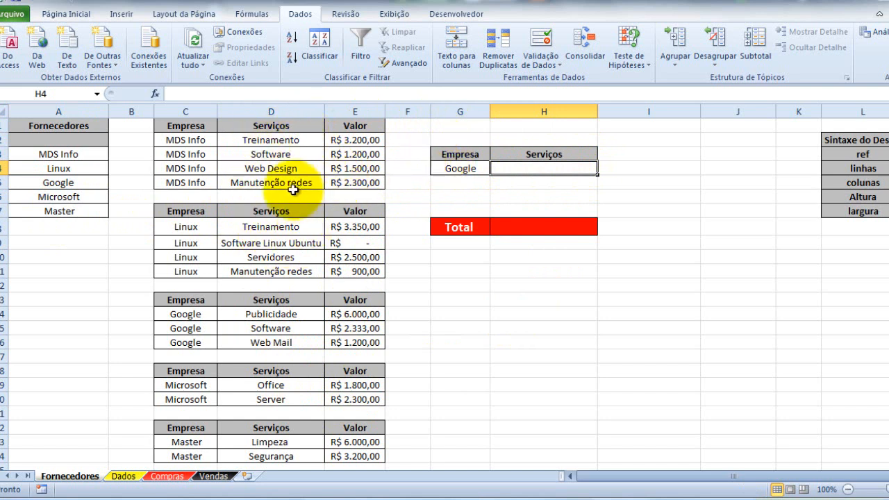
pyautogui.click(470, 169)
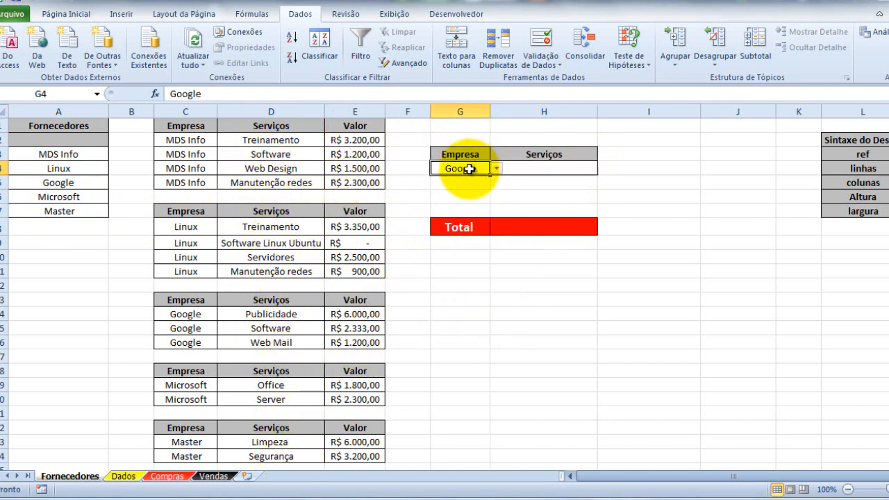
pyautogui.click(497, 169)
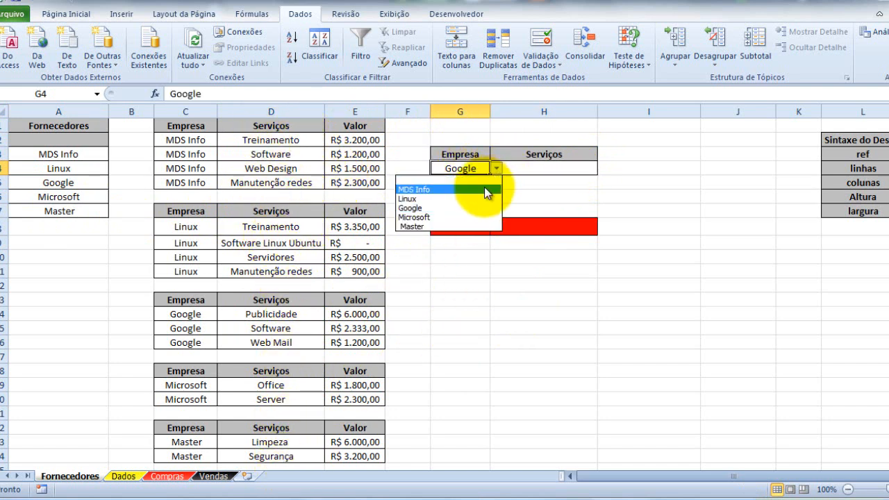
pyautogui.click(484, 188)
pyautogui.click(644, 311)
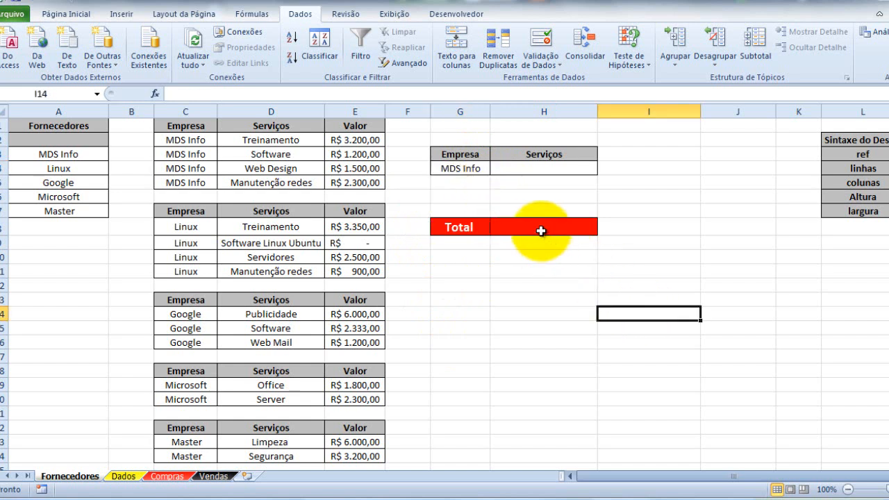
# - Enter the label "corresp" in cell H12, below the Total box
pyautogui.click(526, 296)
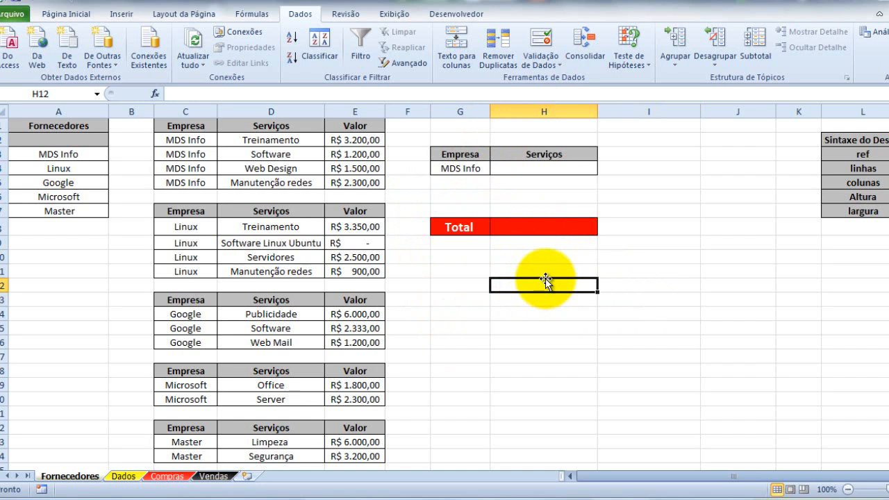
pyautogui.write('corresp')
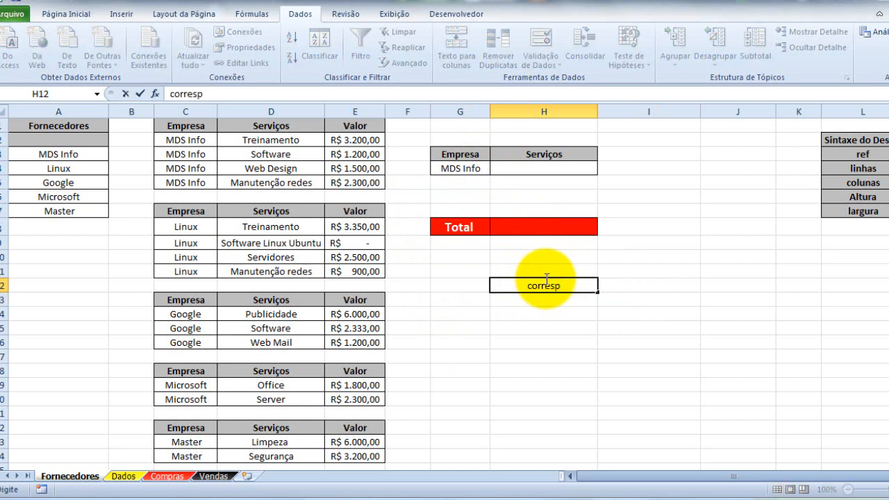
# - Enter =corresp(G4;C2:C24;0) in I12 to find the selected company's position with an exact match
pyautogui.click(605, 283)
pyautogui.write('=corres')
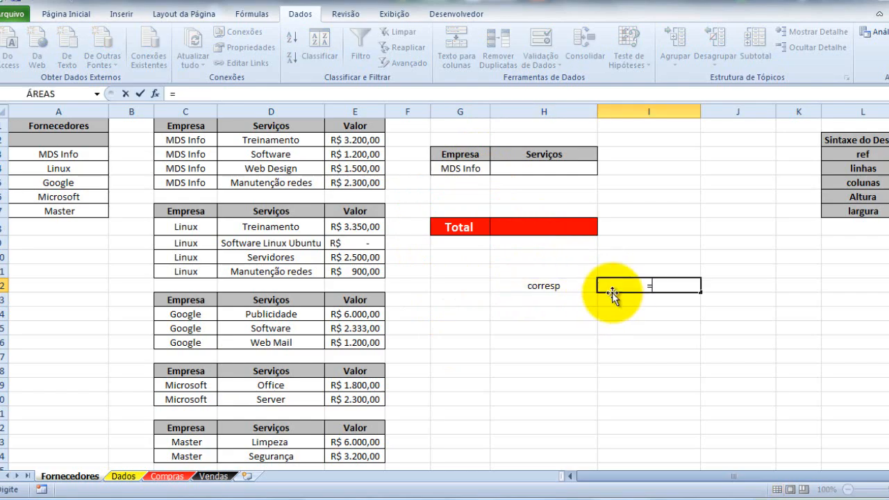
pyautogui.write('p)')
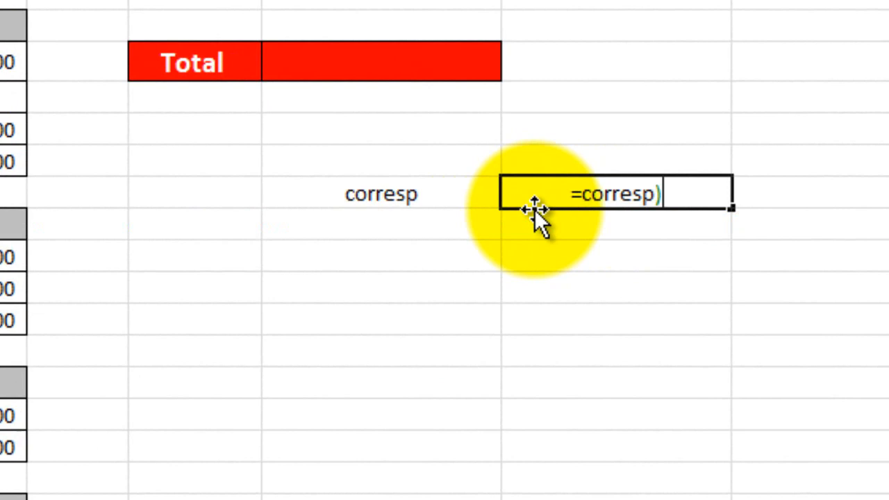
pyautogui.press('BackSpace')
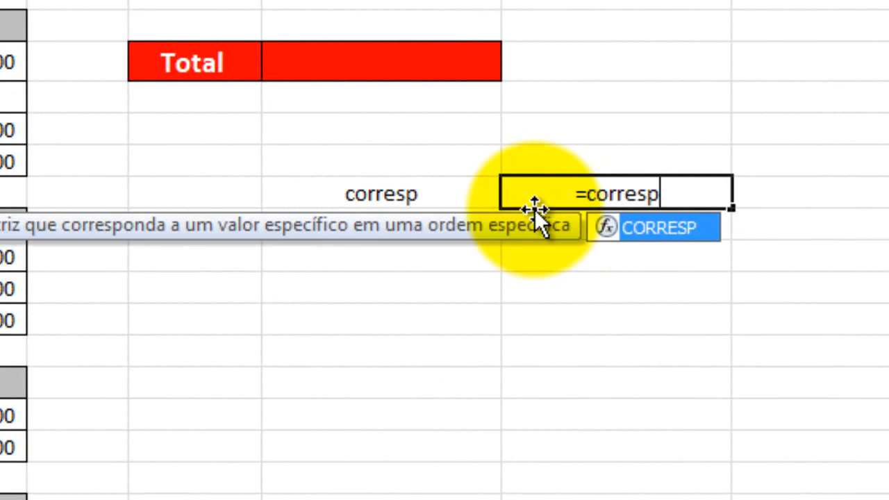
pyautogui.write('(')
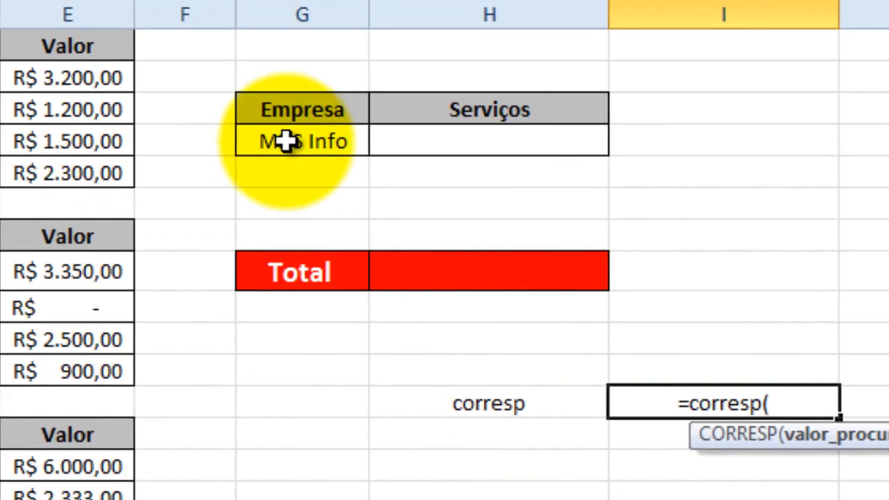
pyautogui.click(287, 141)
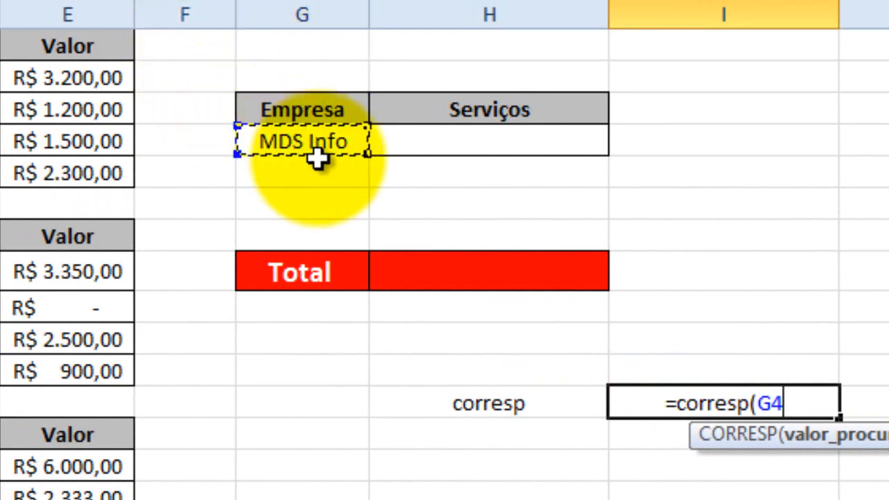
pyautogui.write(';')
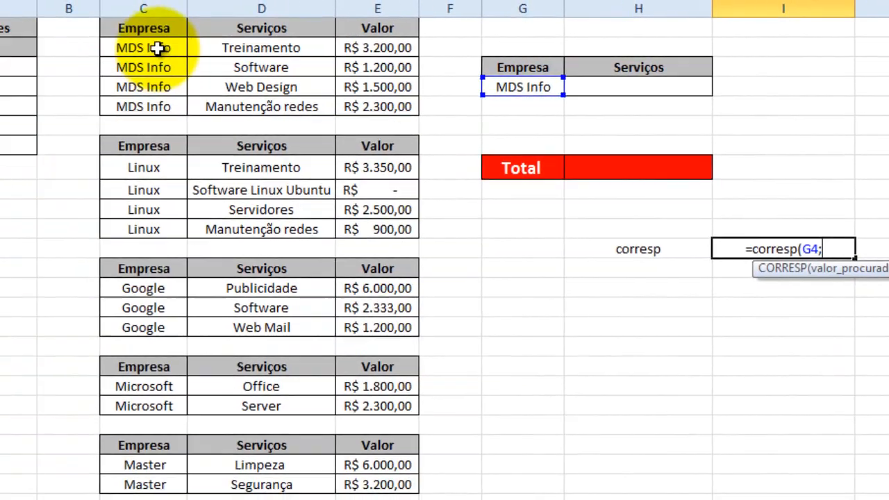
pyautogui.moveTo(162, 45); pyautogui.dragTo(139, 484)
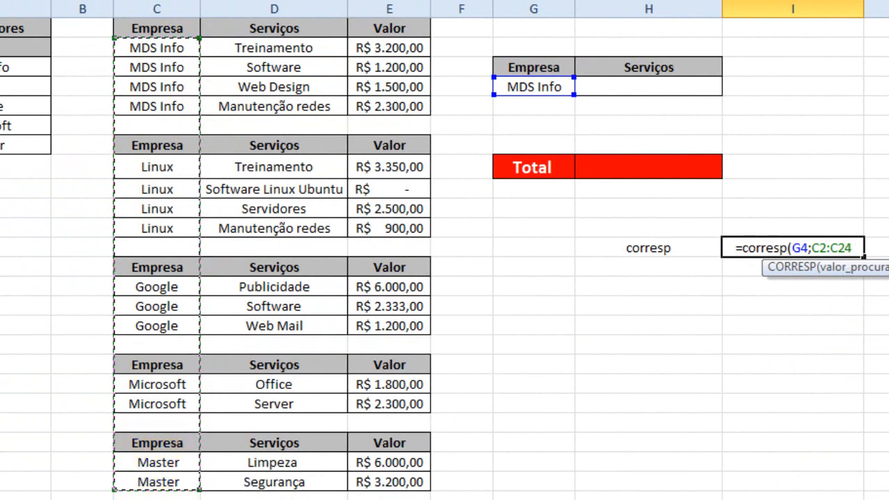
pyautogui.write(';')
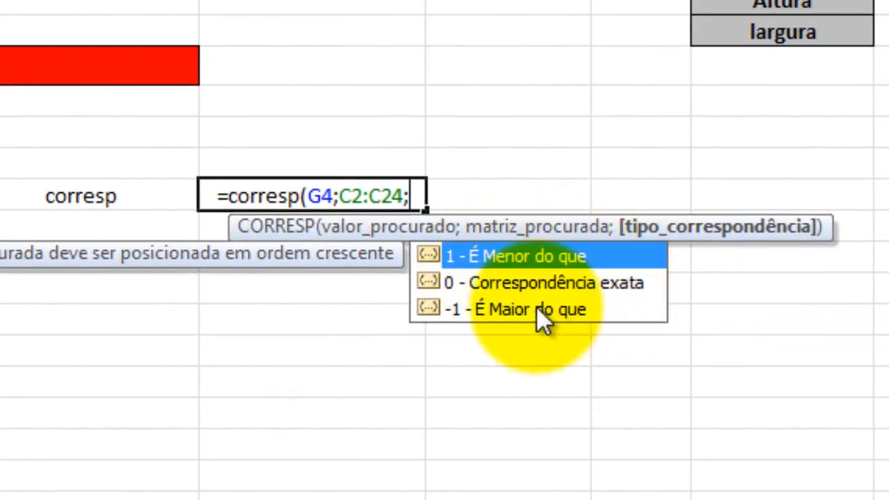
pyautogui.doubleClick(582, 284)
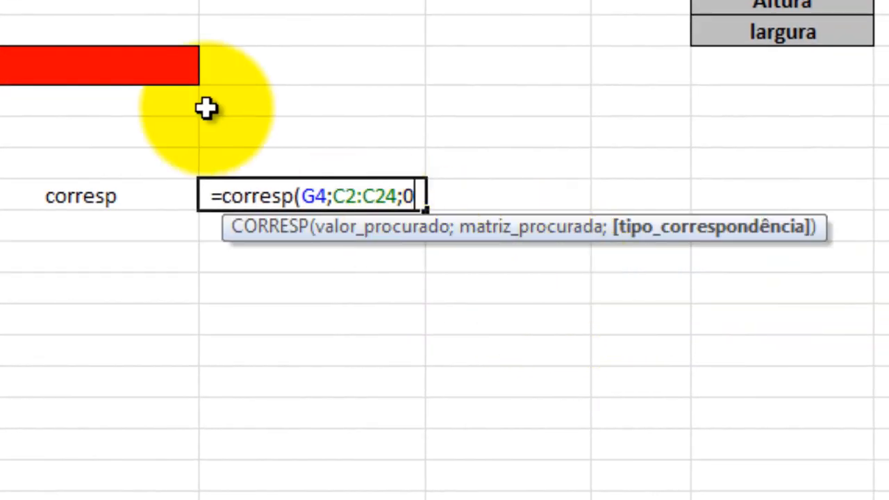
pyautogui.write(')')
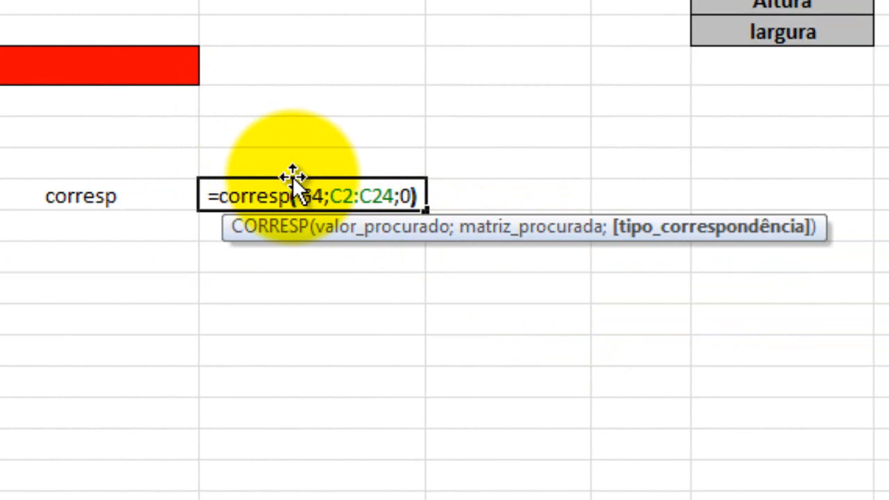
pyautogui.press('Return')
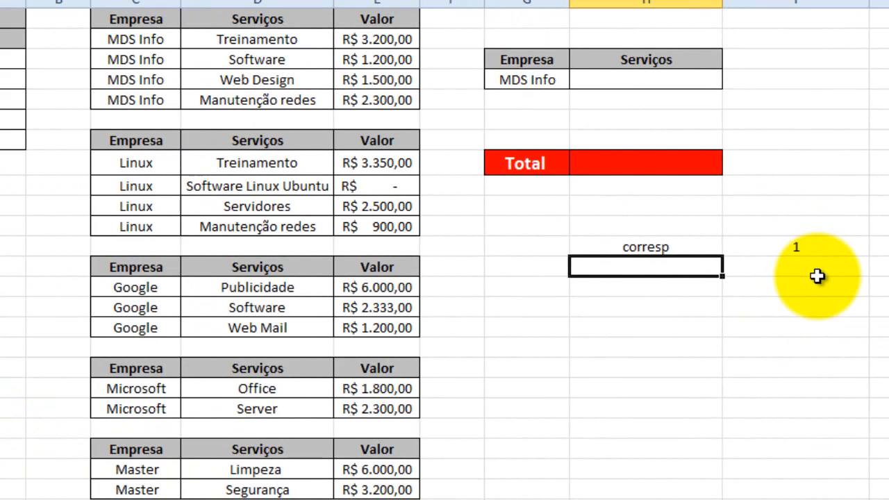
# - Compare the CORRESP result in I12 with the company in G4 and the first MDS Info row in C2
pyautogui.click(830, 246)
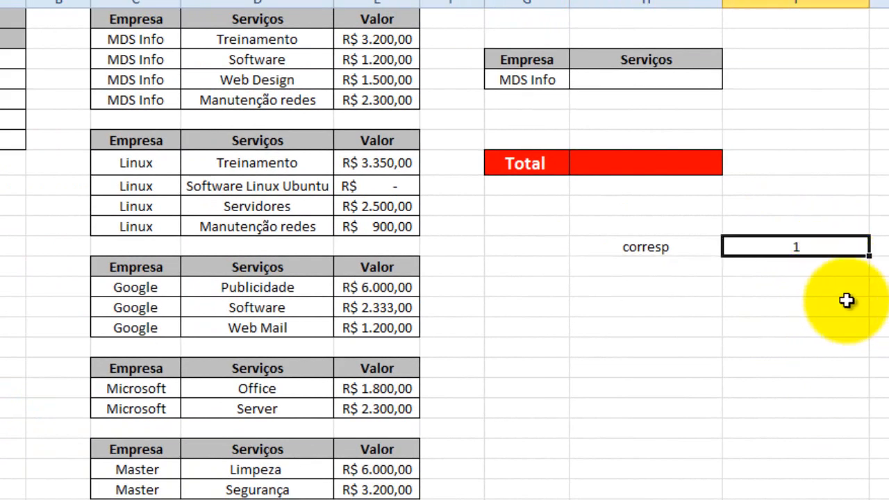
pyautogui.click(503, 79)
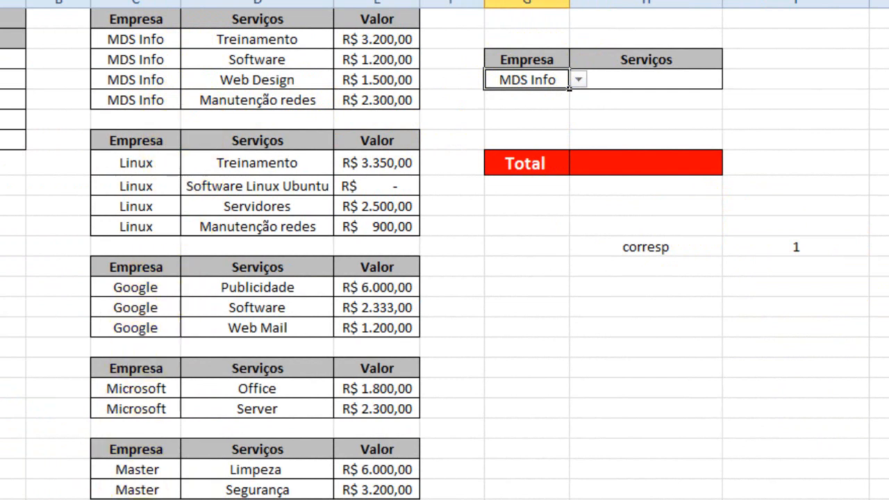
pyautogui.click(616, 327)
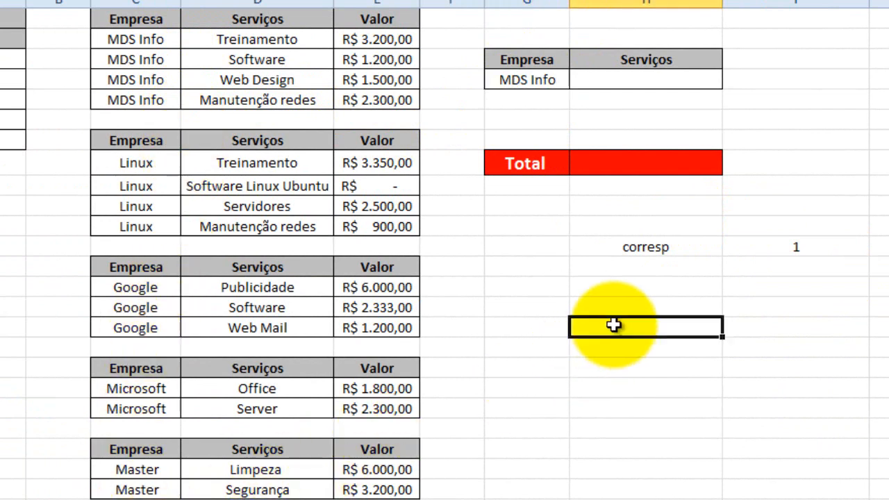
pyautogui.click(143, 39)
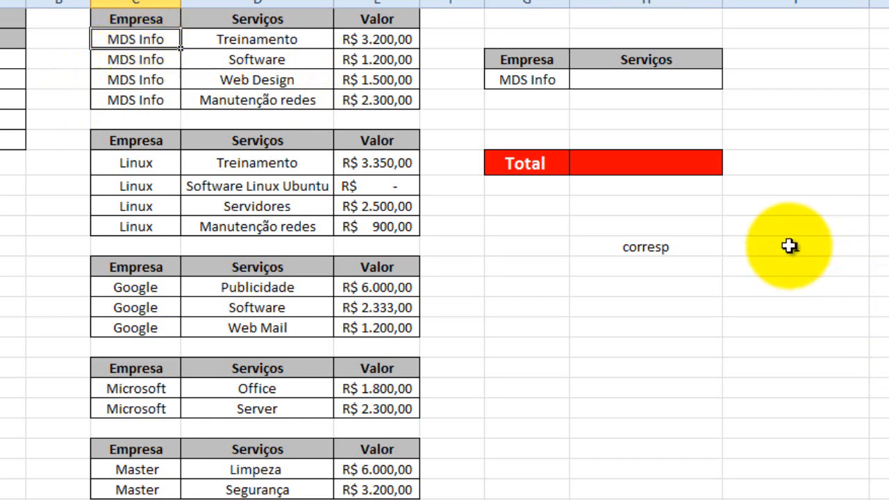
pyautogui.click(792, 247)
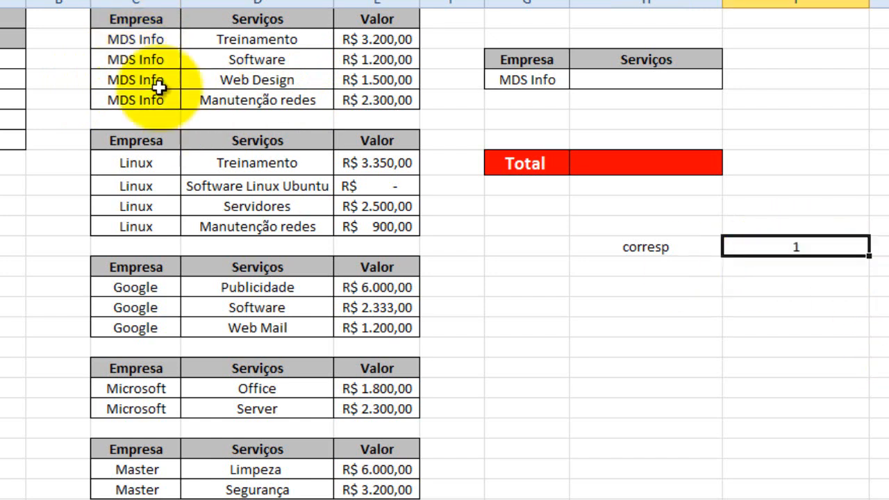
# - Test the formula by setting Empresa in G4 to Linux and checking I12 against the first Linux row in column C
pyautogui.click(535, 81)
pyautogui.click(579, 80)
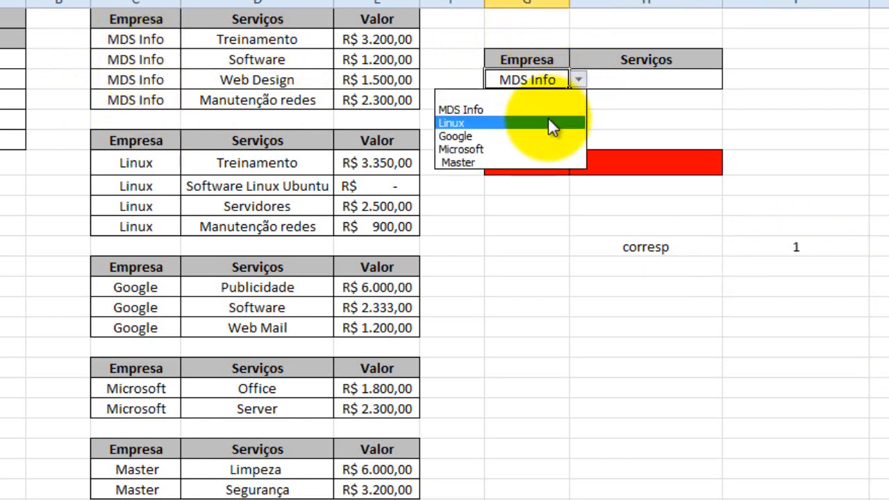
pyautogui.click(548, 119)
pyautogui.click(794, 253)
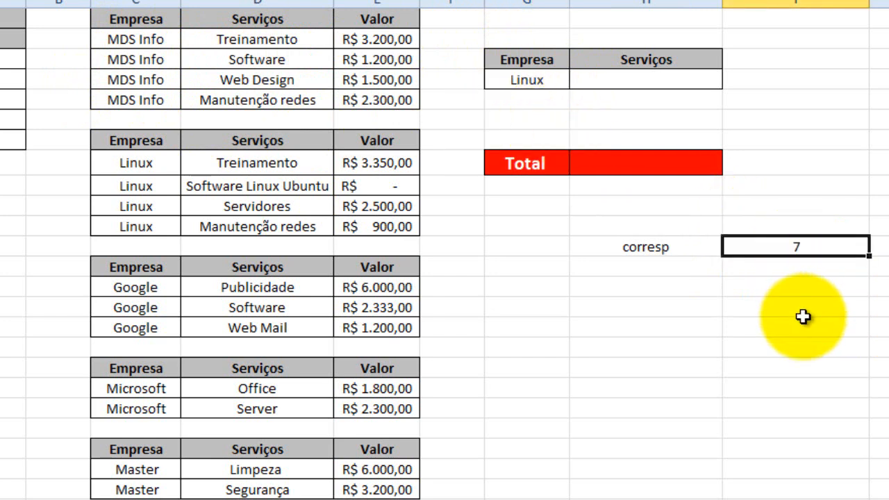
pyautogui.click(146, 41)
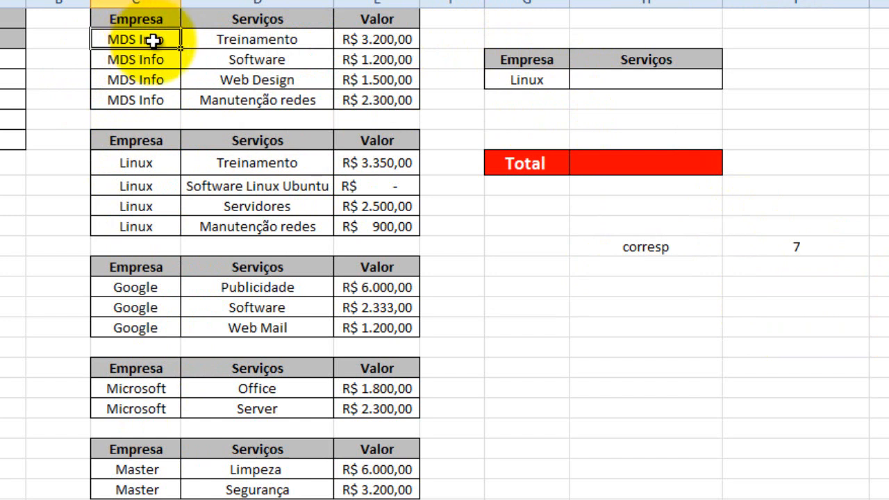
pyautogui.click(147, 100)
pyautogui.click(142, 140)
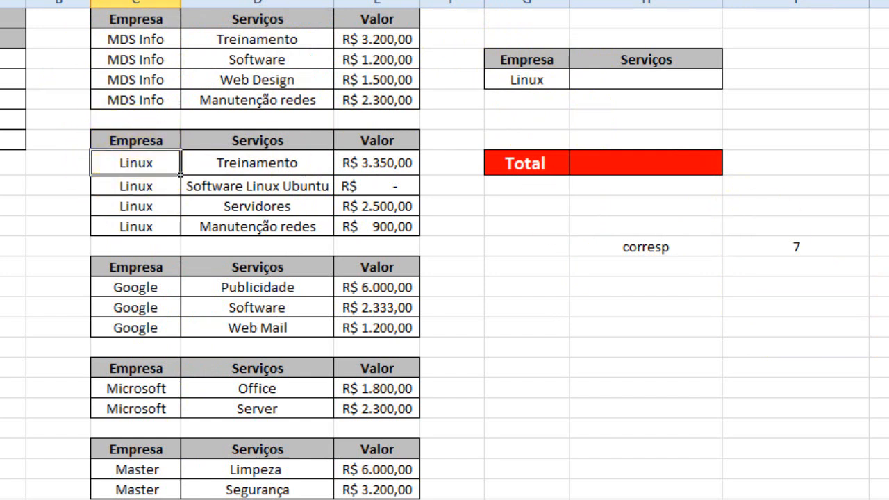
pyautogui.click(862, 247)
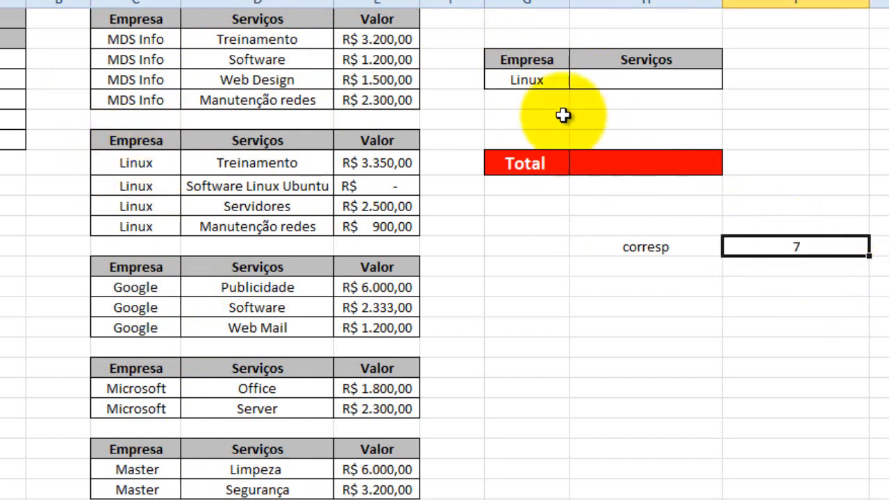
# - Set Empresa in G4 to Google and check the CORRESP result in I12
pyautogui.click(551, 80)
pyautogui.click(580, 81)
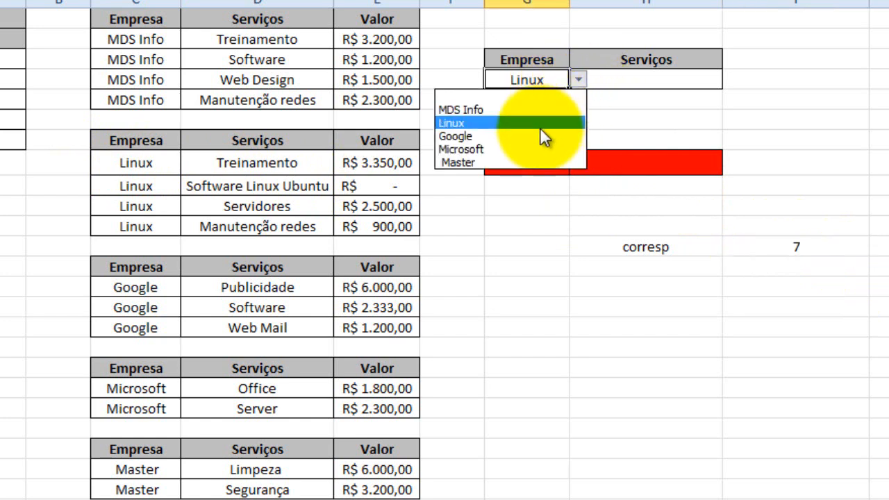
pyautogui.click(542, 134)
pyautogui.click(813, 245)
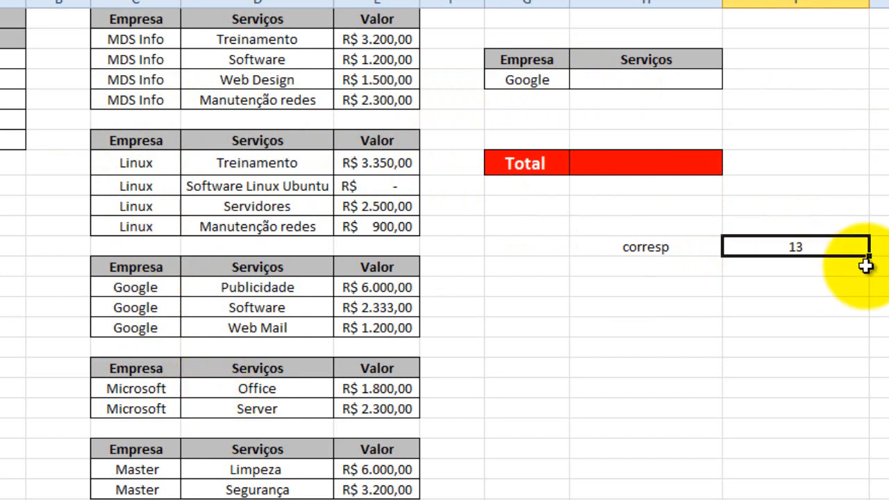
# - Label H13 as cont.se and enter =CONT.SE(C2:C24;G4) in I13 to count the selected company's rows
pyautogui.click(698, 271)
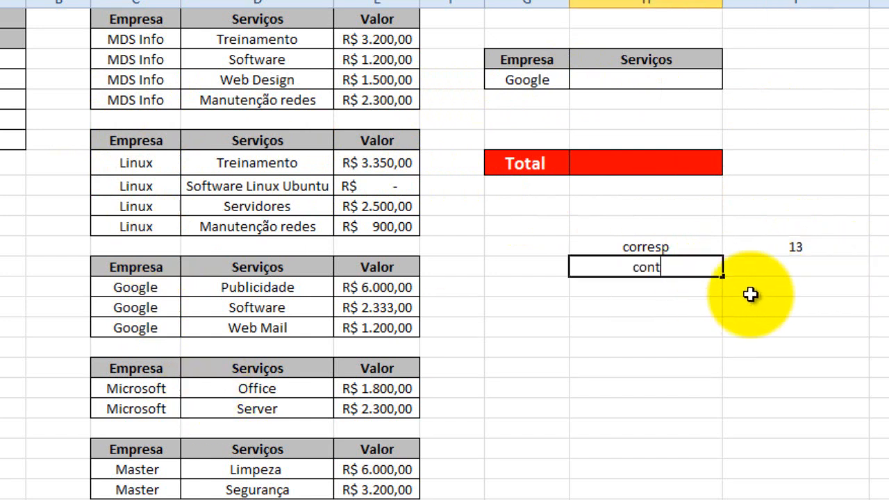
pyautogui.press('Tab')
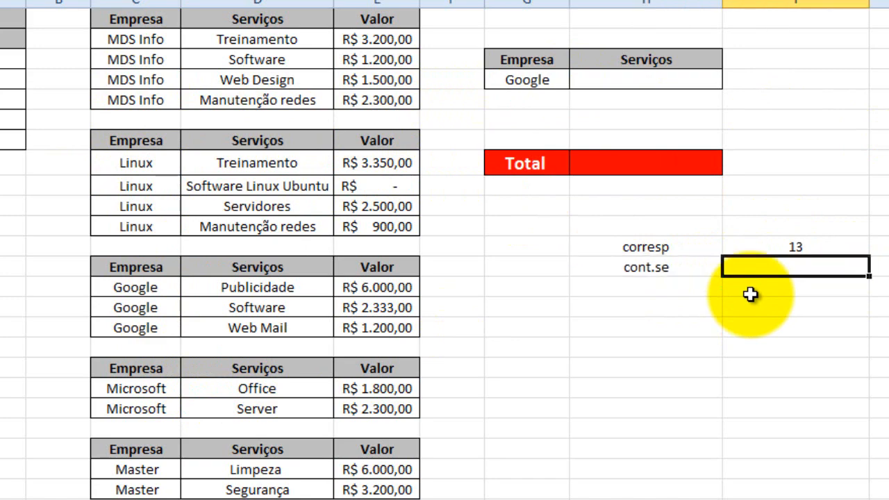
pyautogui.write('=')
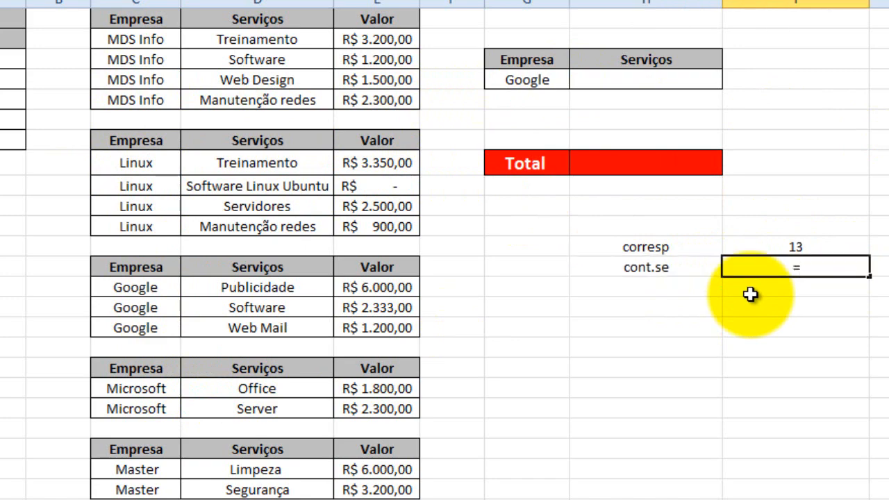
pyautogui.write('cont')
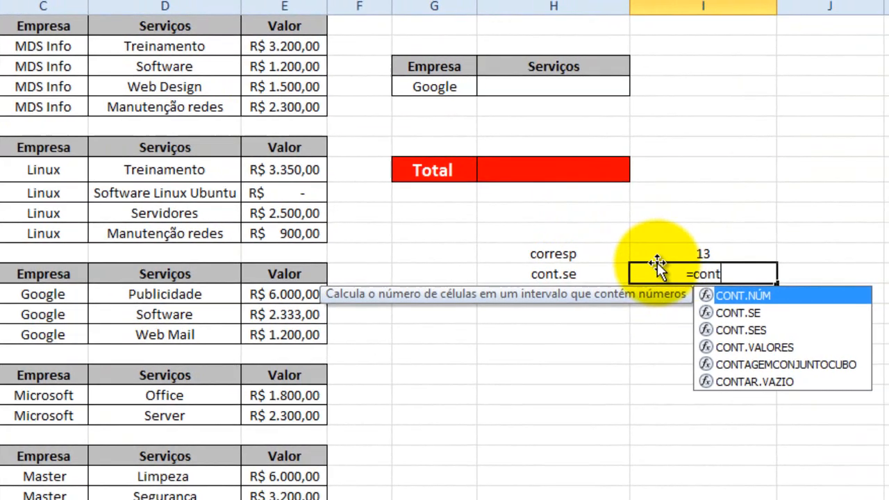
pyautogui.doubleClick(735, 312)
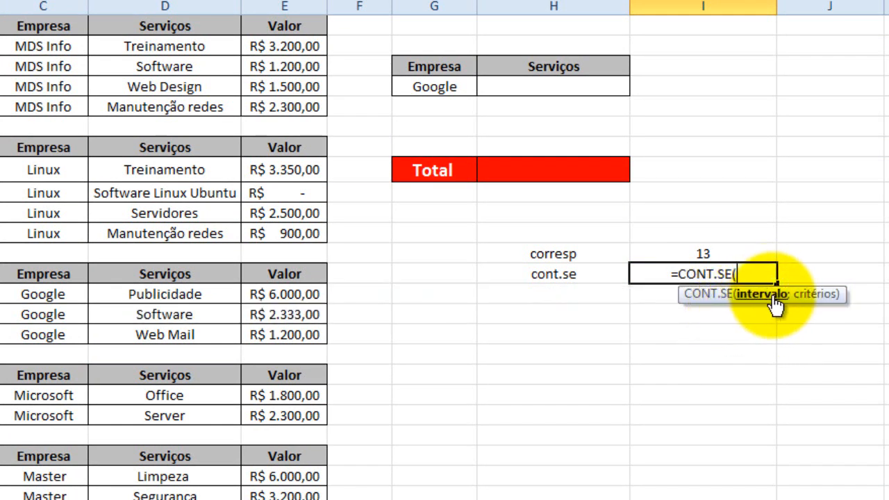
pyautogui.moveTo(43, 28); pyautogui.dragTo(52, 494)
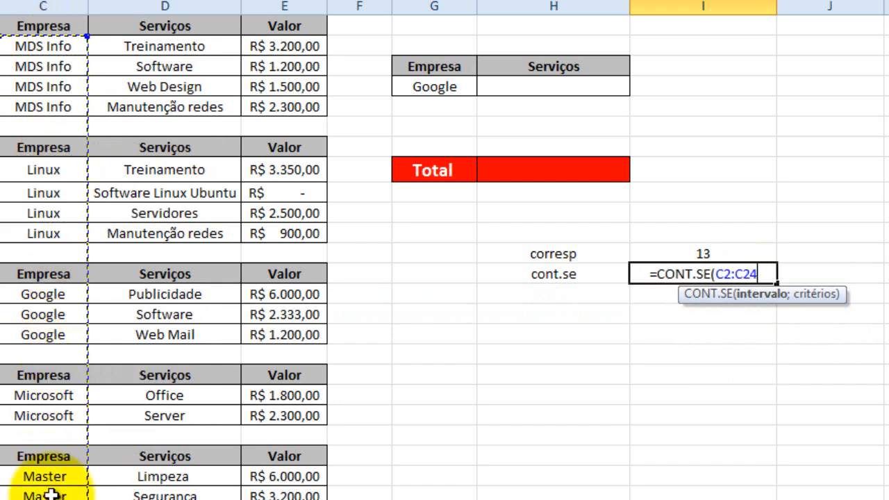
pyautogui.write(';')
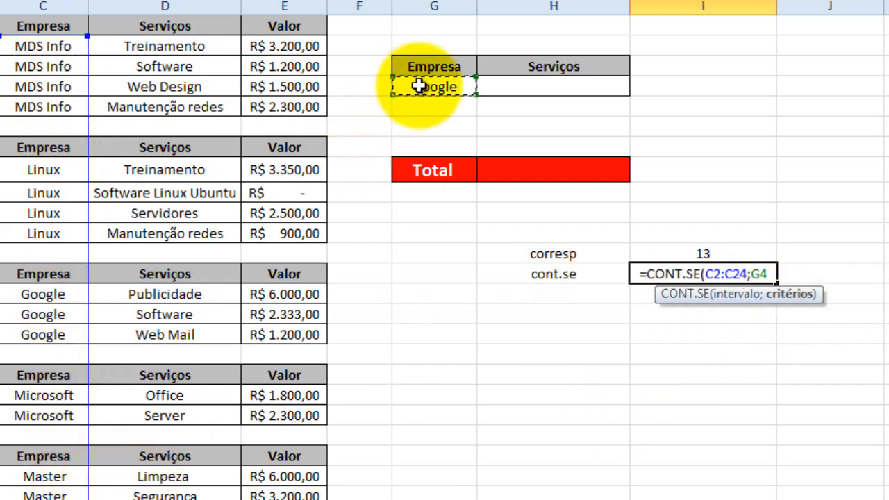
pyautogui.press('Return')
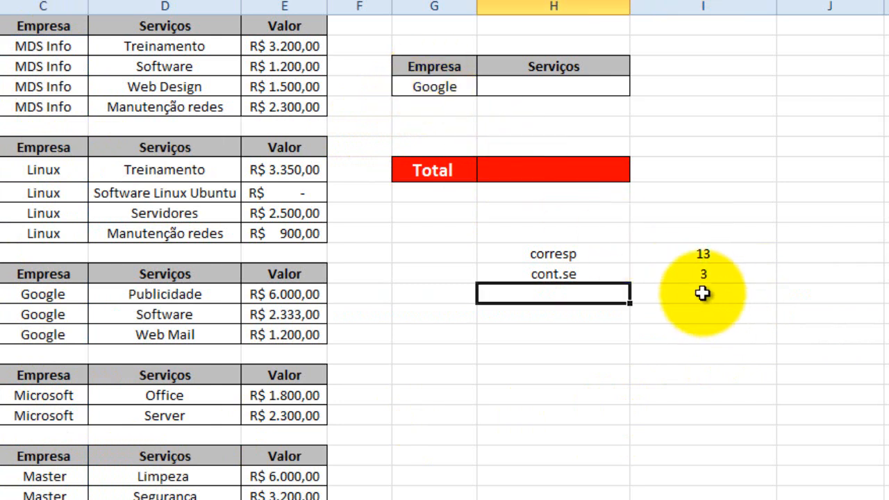
# - Compare the CONT.SE result in I13 with the Google rows, and repeat the check with Empresa in G4 set to MDS Info
pyautogui.click(459, 91)
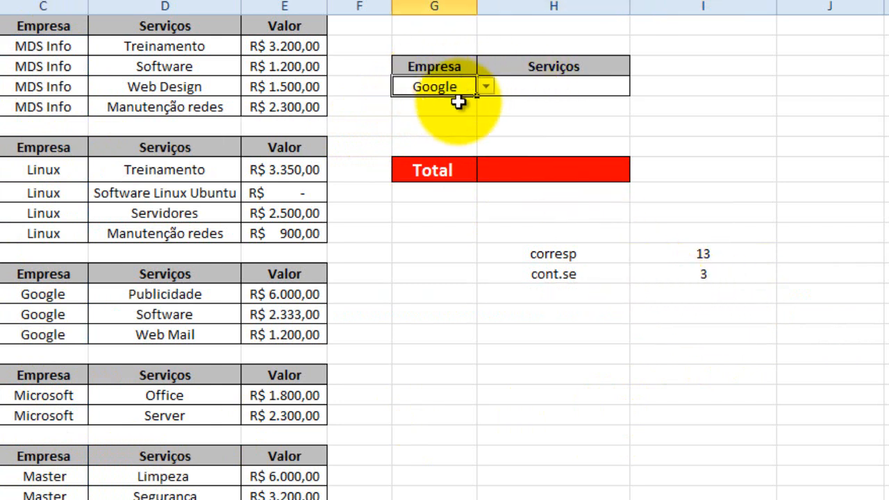
pyautogui.click(701, 277)
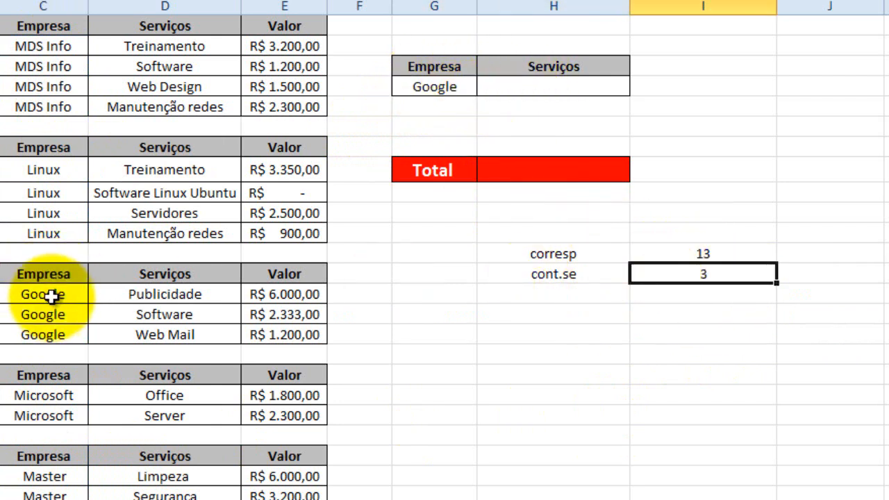
pyautogui.click(427, 88)
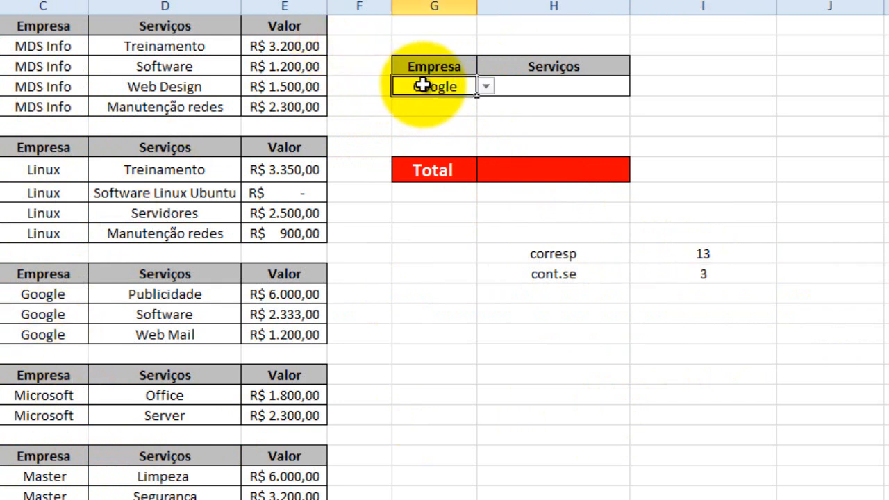
pyautogui.click(486, 88)
pyautogui.click(458, 116)
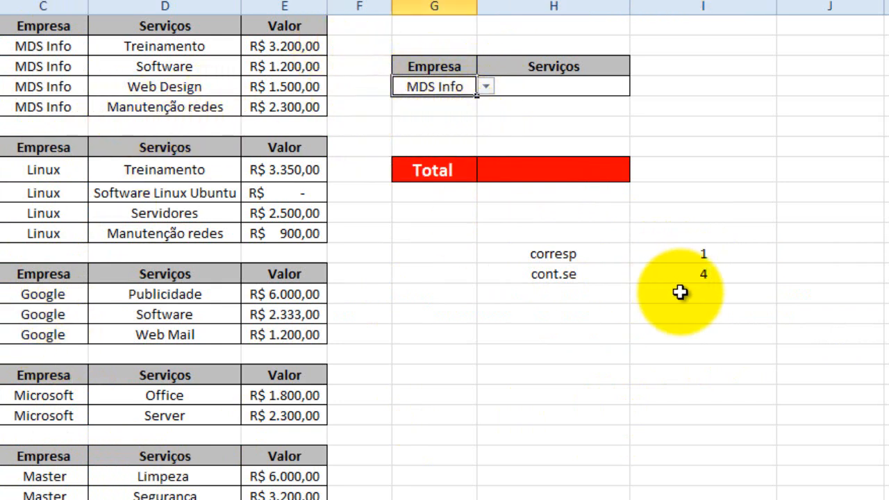
pyautogui.click(641, 276)
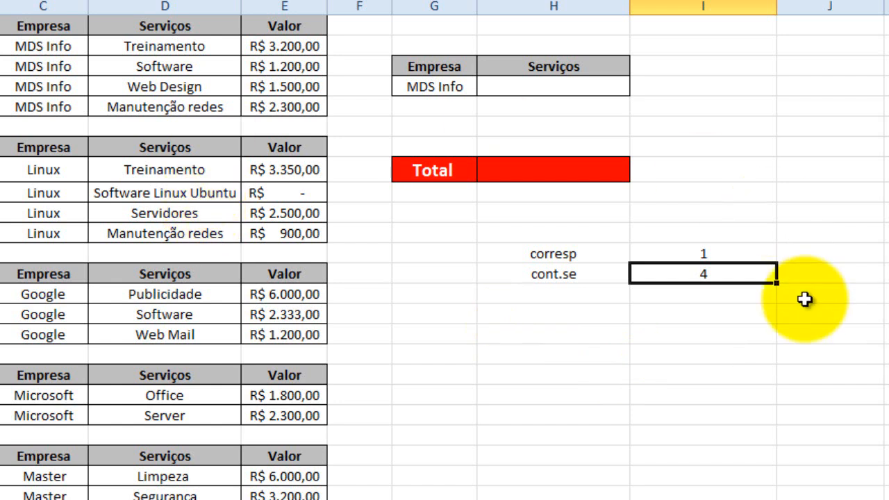
# - Turn the CORRESP and CONT.SE formulas in I12 and I13 into plain text by removing their leading equals signs
pyautogui.doubleClick(670, 253)
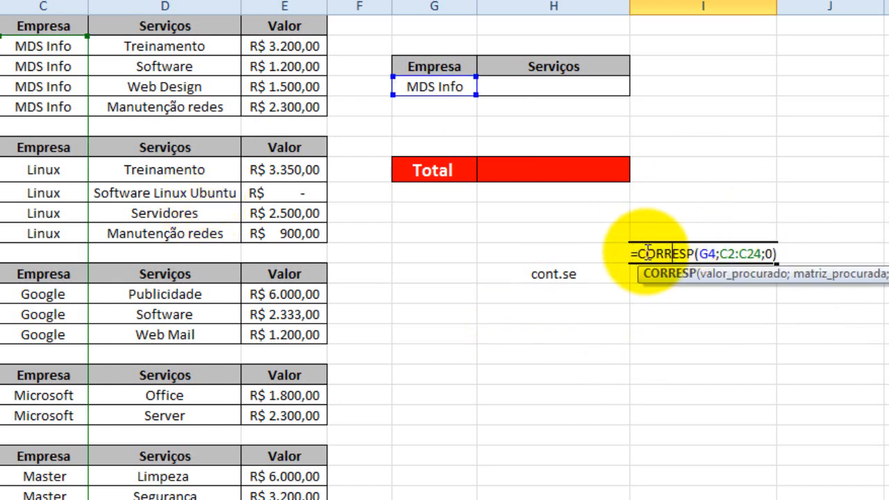
pyautogui.press('Home')
pyautogui.press('Delete')
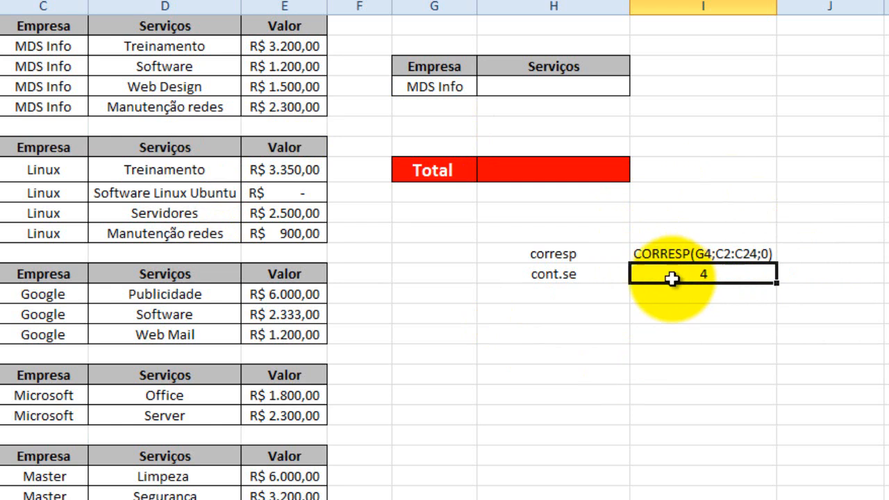
pyautogui.doubleClick(659, 274)
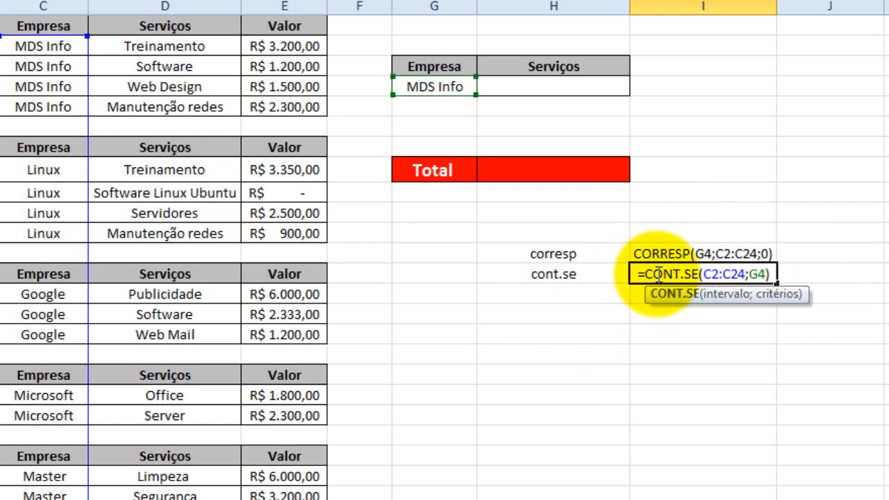
pyautogui.click(646, 274)
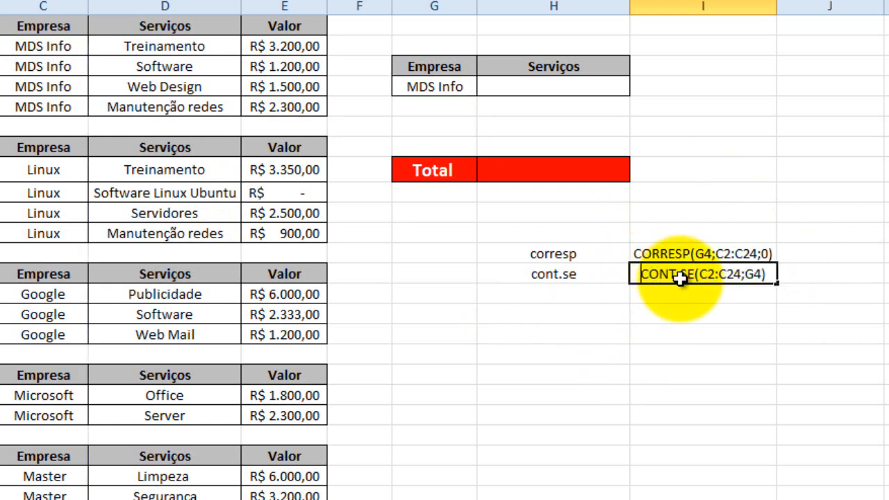
pyautogui.press('Return')
# - Review the DESLOC syntax list in column L, relating linhas to the CORRESP text and Altura to the CONT.SE text
pyautogui.click(526, 88)
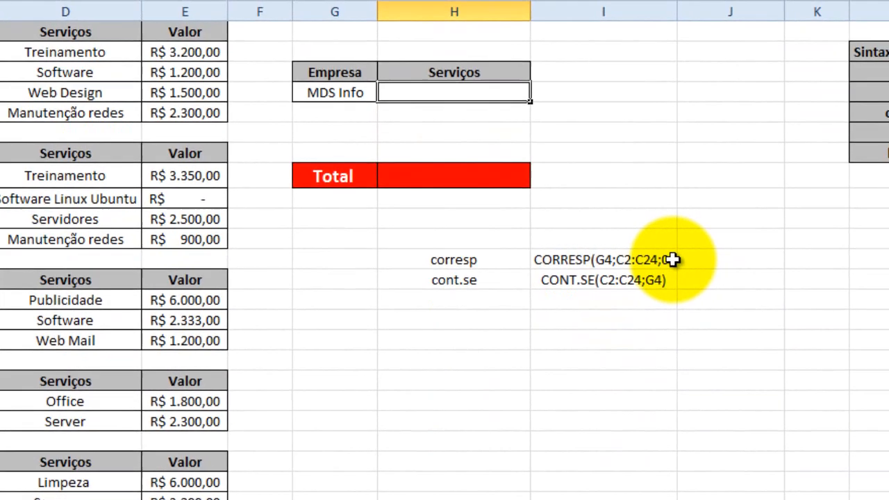
pyautogui.click(768, 254)
pyautogui.click(785, 102)
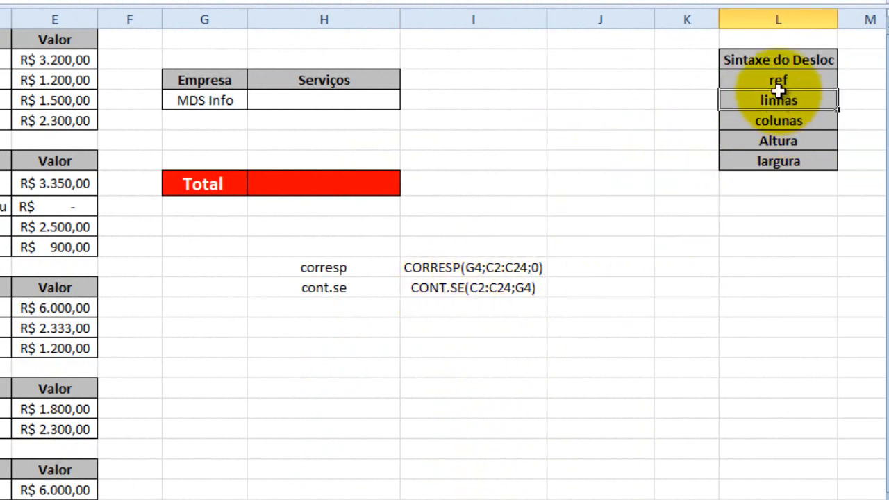
pyautogui.click(446, 270)
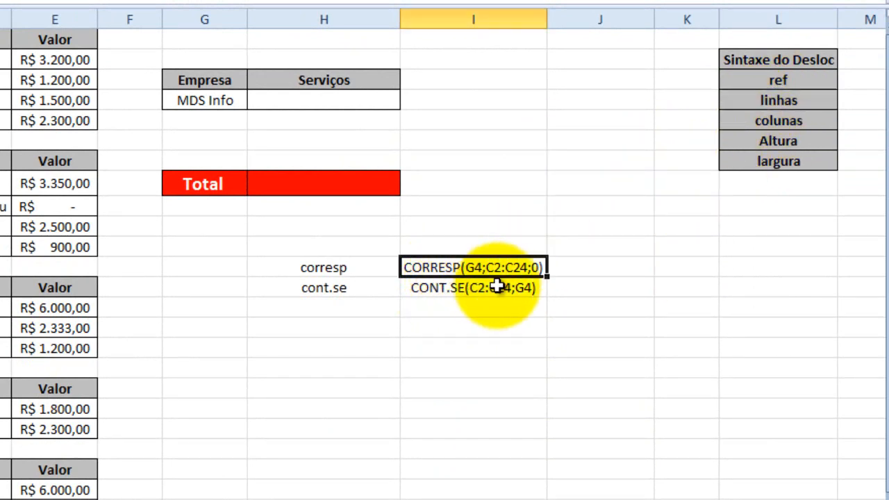
pyautogui.click(524, 292)
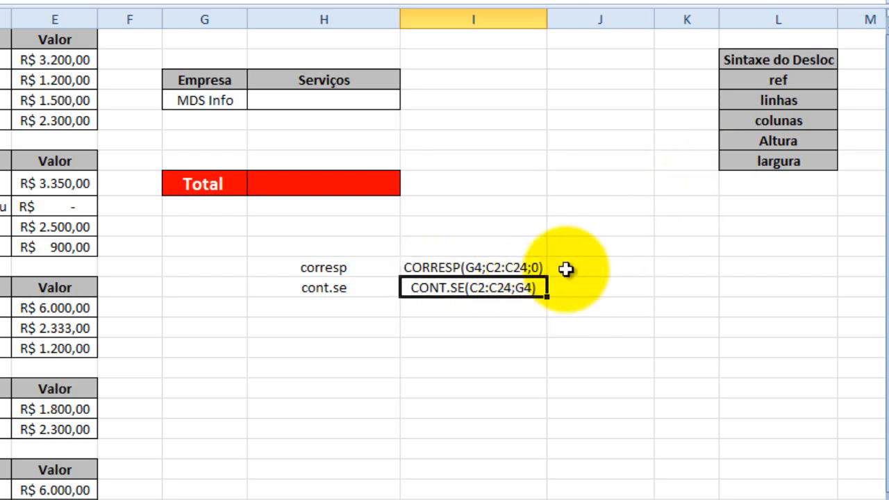
pyautogui.click(794, 145)
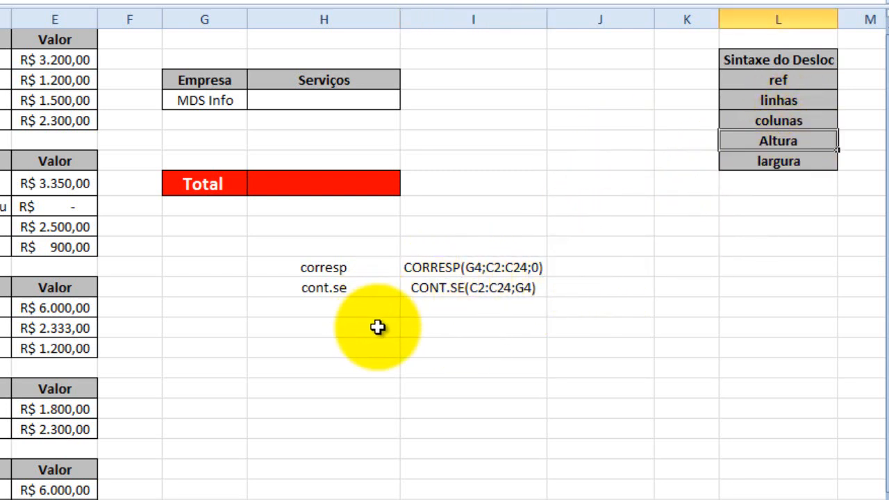
pyautogui.moveTo(824, 60); pyautogui.dragTo(813, 150)
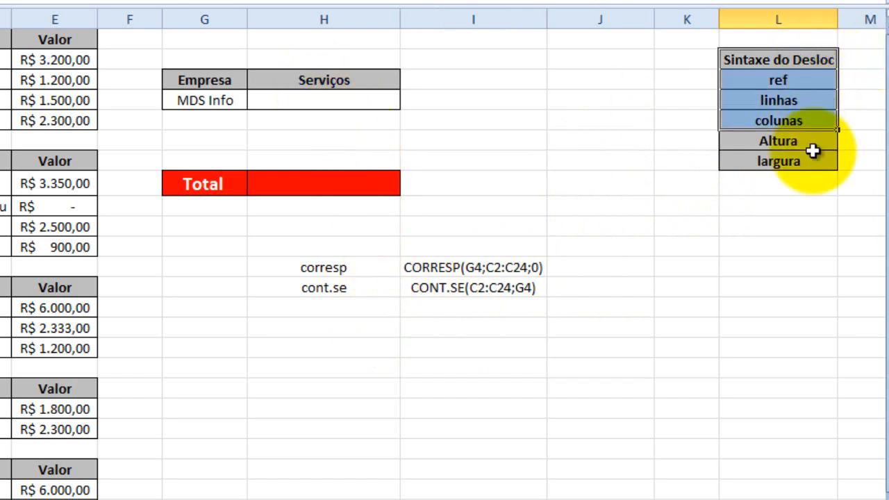
# - Open data validation for the Serviços cell H4 and set its allowed criterion to Lista
pyautogui.click(263, 102)
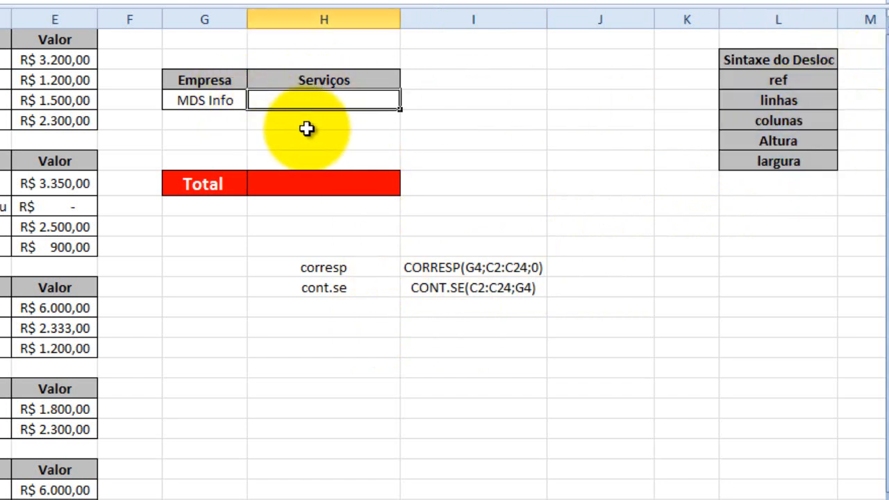
pyautogui.click(322, 0)
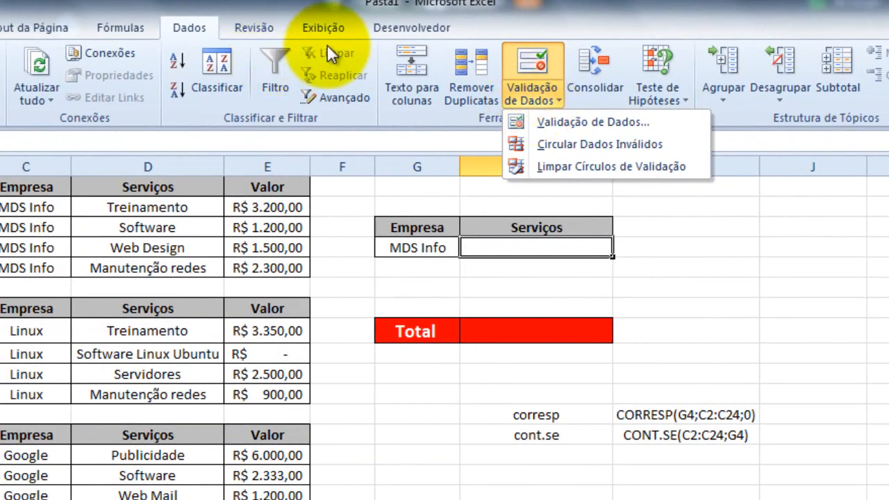
pyautogui.click(558, 119)
pyautogui.moveTo(567, 54); pyautogui.dragTo(779, 26)
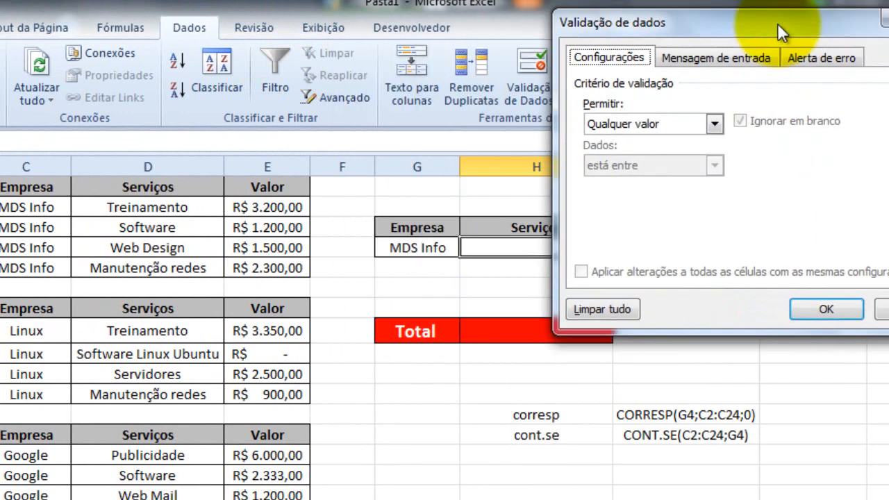
pyautogui.click(716, 123)
pyautogui.click(671, 181)
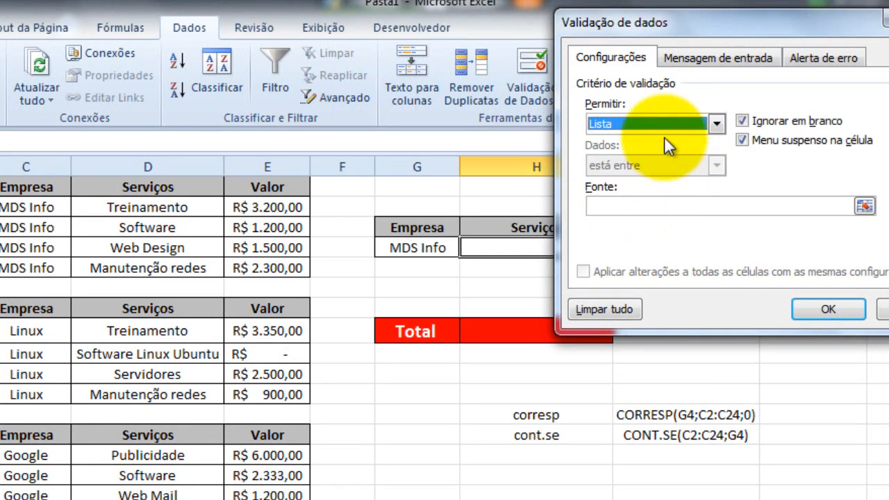
# - Begin the validation list's source formula with =desloc($D$2; using D2 as the reference
pyautogui.moveTo(675, 32); pyautogui.dragTo(270, 288)
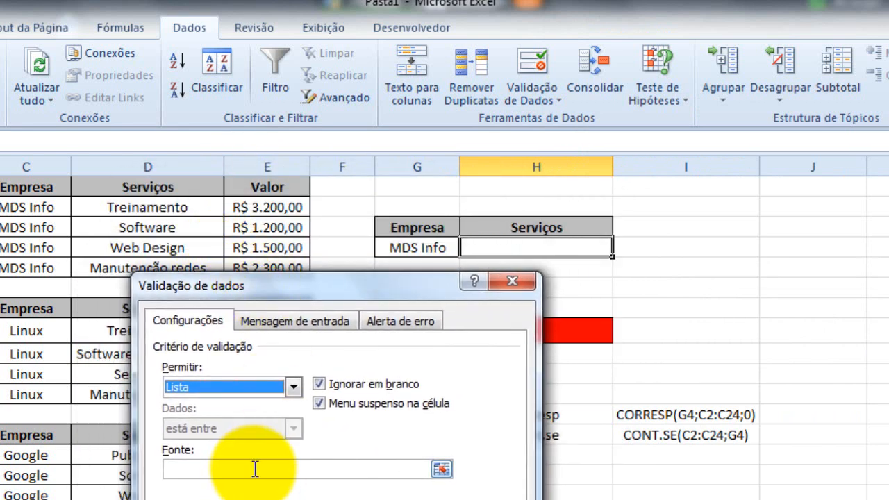
pyautogui.click(254, 471)
pyautogui.click(442, 470)
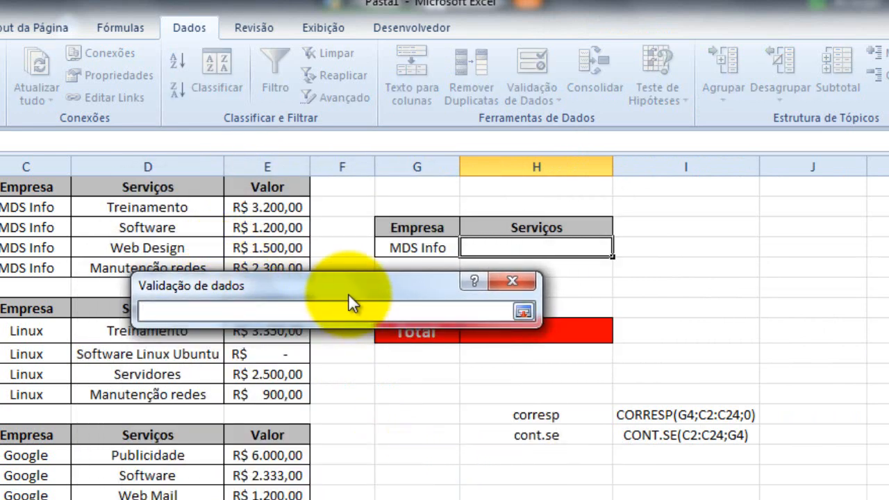
pyautogui.moveTo(348, 293); pyautogui.dragTo(556, 318)
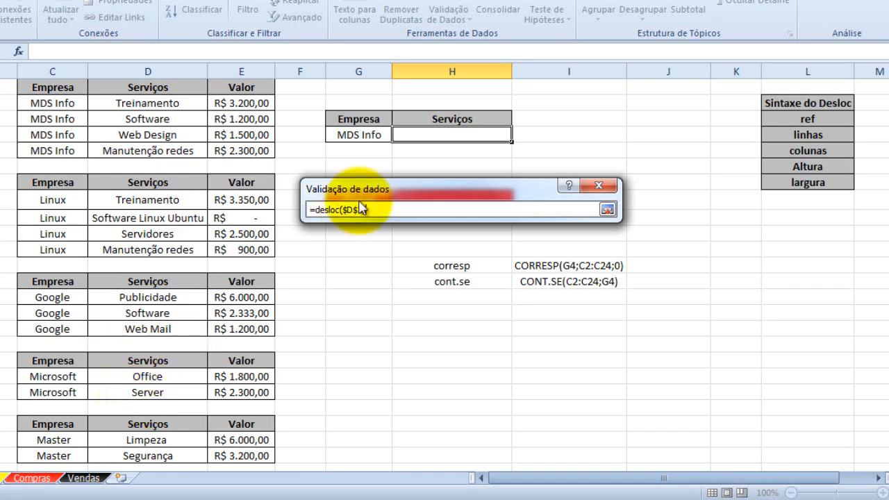
pyautogui.moveTo(369, 200); pyautogui.dragTo(436, 346)
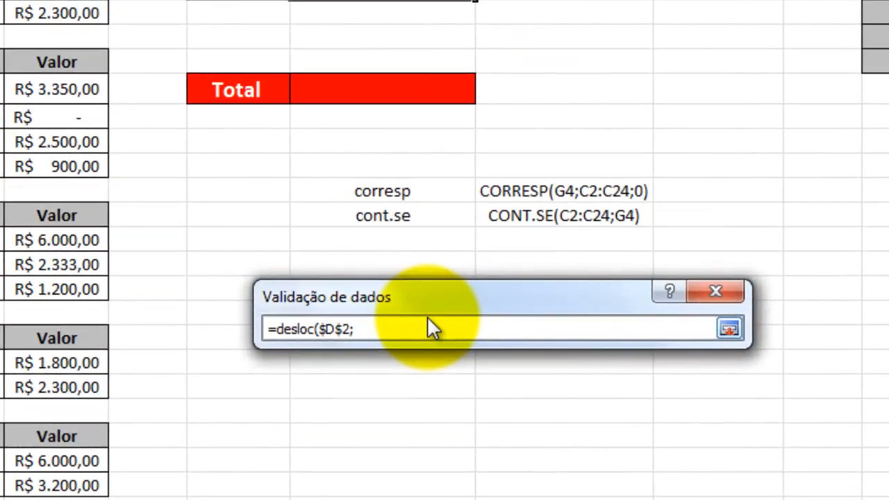
# - Add corresp($G$4;$C$2:$C$24;0) as the rows argument of the desloc source formula
pyautogui.write('corres')
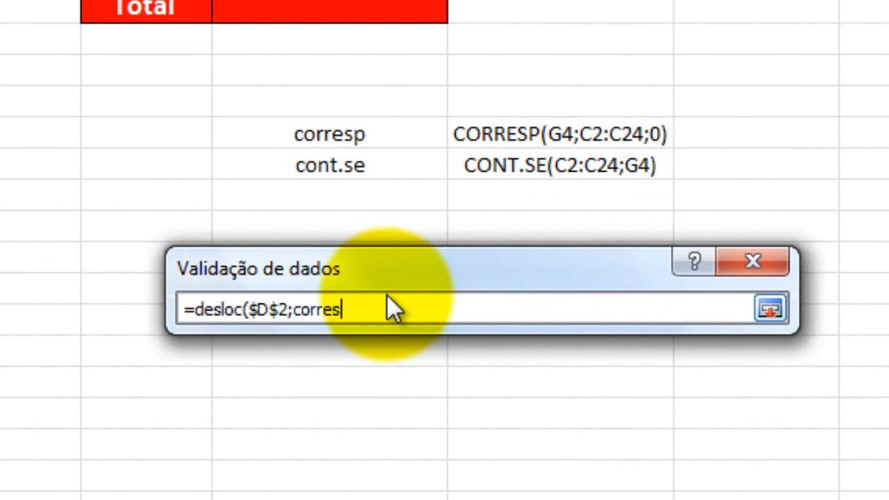
pyautogui.write('p(')
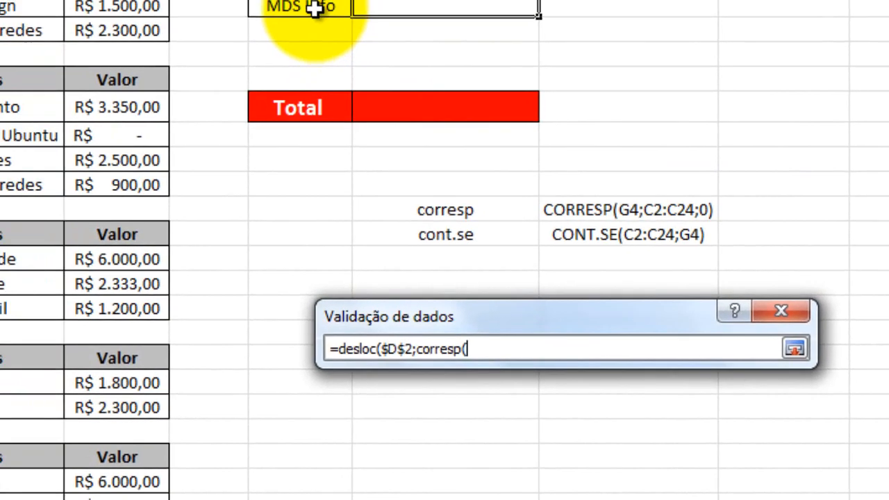
pyautogui.click(398, 76)
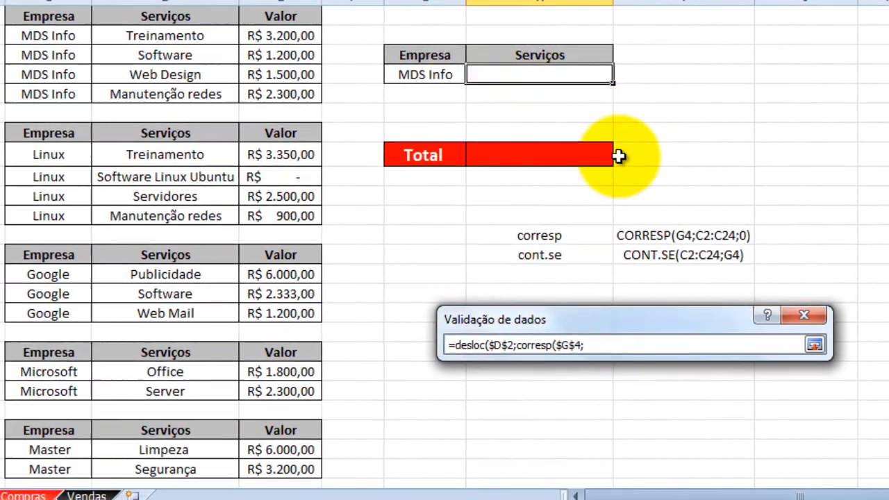
pyautogui.moveTo(70, 32); pyautogui.dragTo(90, 469)
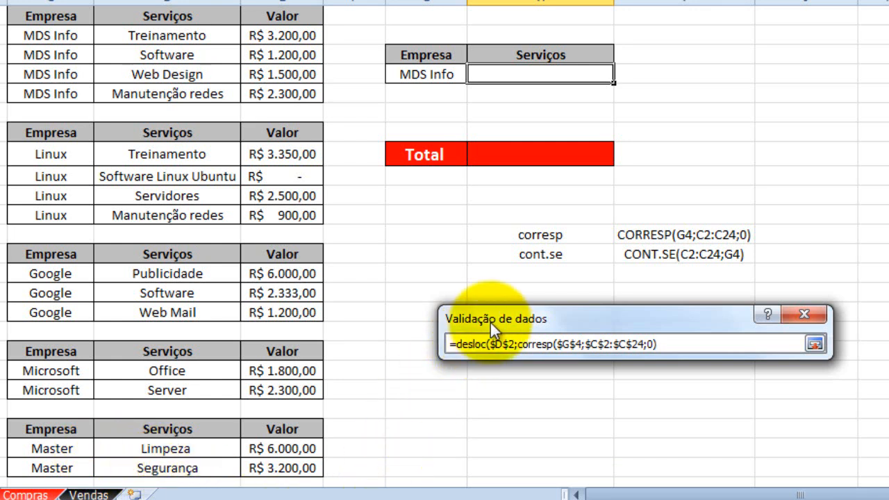
# - Subtract 1 from the corresp rows argument in the desloc source formula and add 0 as the columns argument
pyautogui.moveTo(491, 321); pyautogui.dragTo(516, 154)
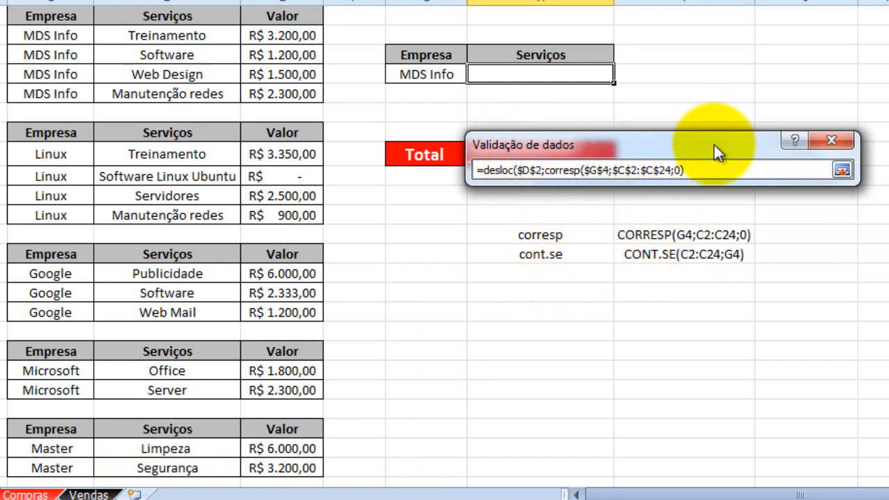
pyautogui.moveTo(714, 144); pyautogui.dragTo(770, 156)
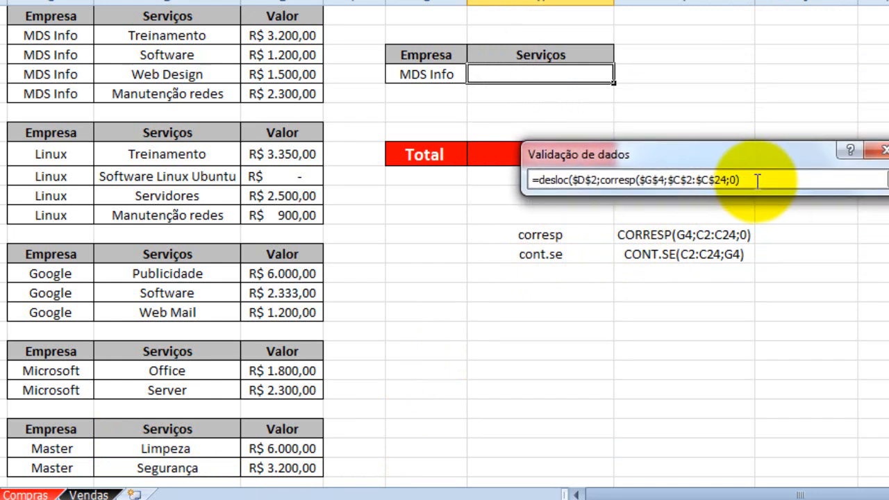
pyautogui.moveTo(760, 162); pyautogui.dragTo(734, 121)
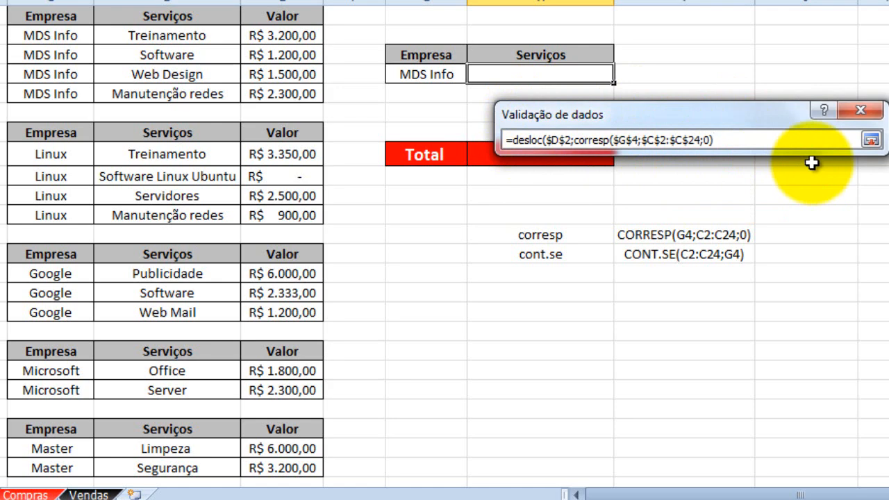
pyautogui.write('1')
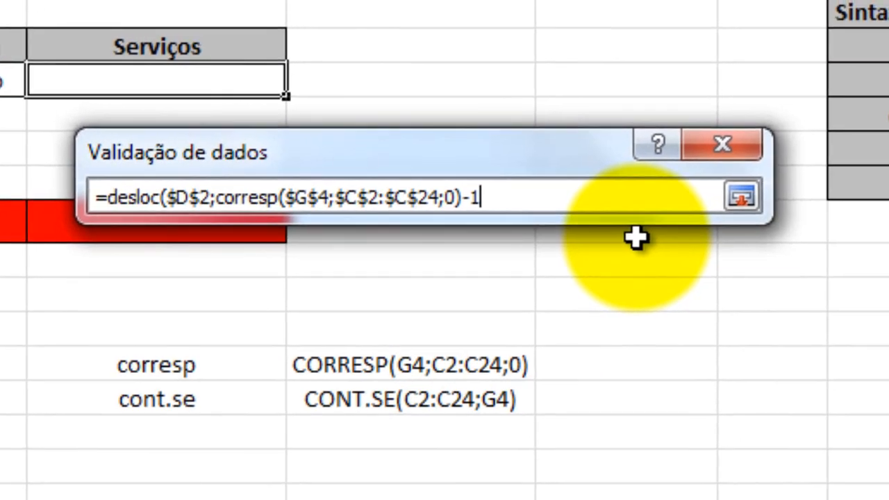
pyautogui.write(';0;')
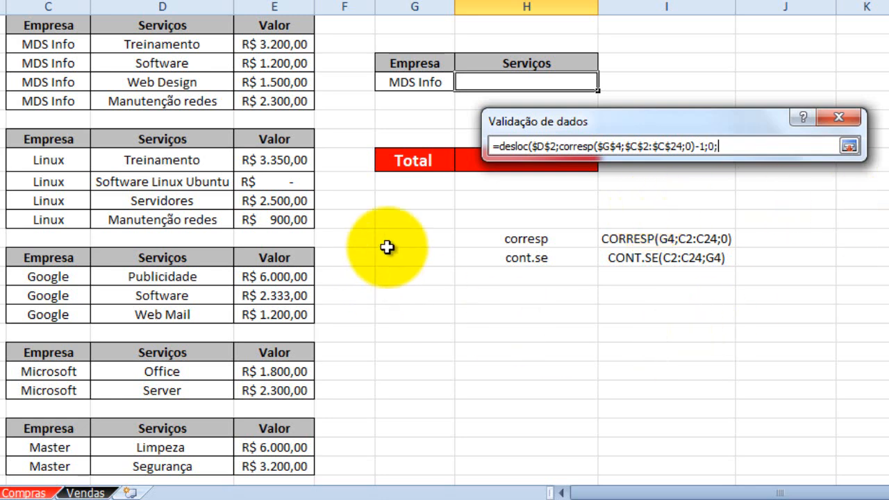
# - Complete the desloc source formula with cont.se($C$2:$C$24;$G$4) as the height and 1 as the width, and apply the validation
pyautogui.moveTo(595, 123); pyautogui.dragTo(788, 48)
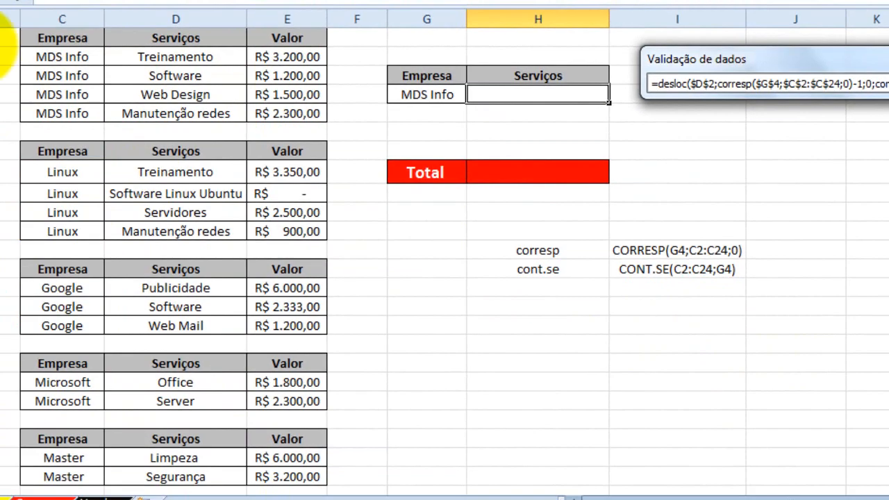
pyautogui.moveTo(62, 57); pyautogui.dragTo(65, 465)
pyautogui.write(';')
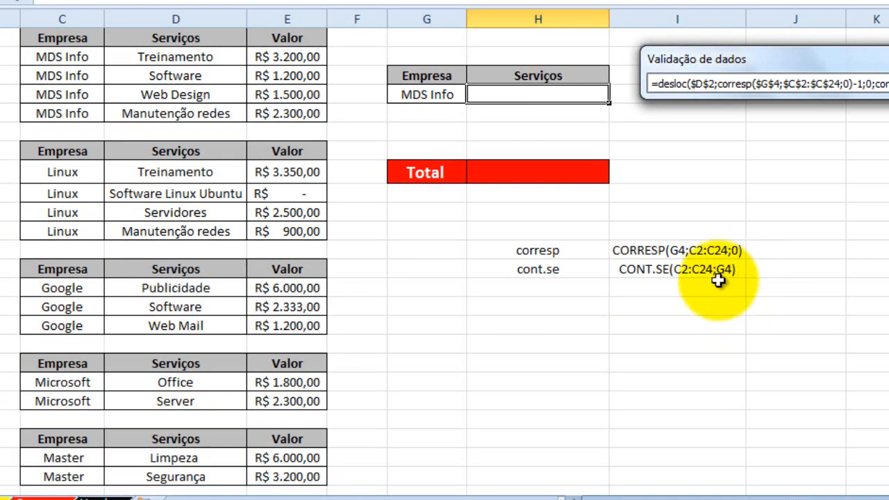
pyautogui.click(417, 101)
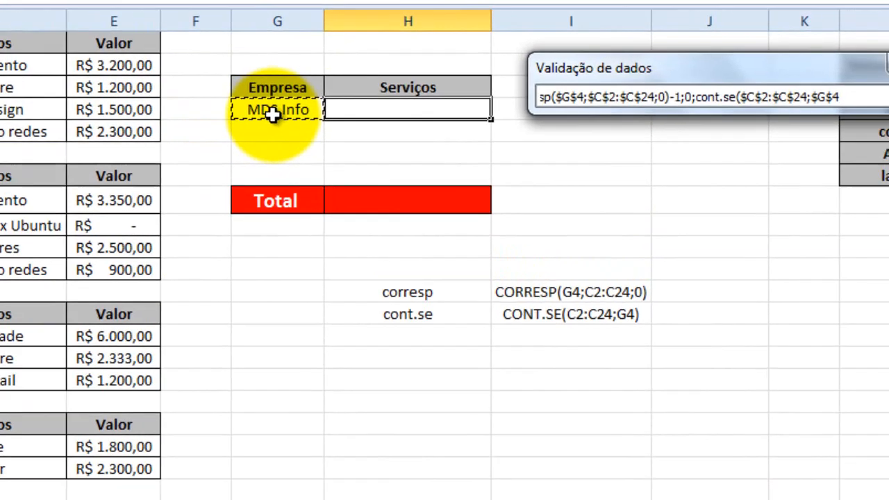
pyautogui.write(');1)')
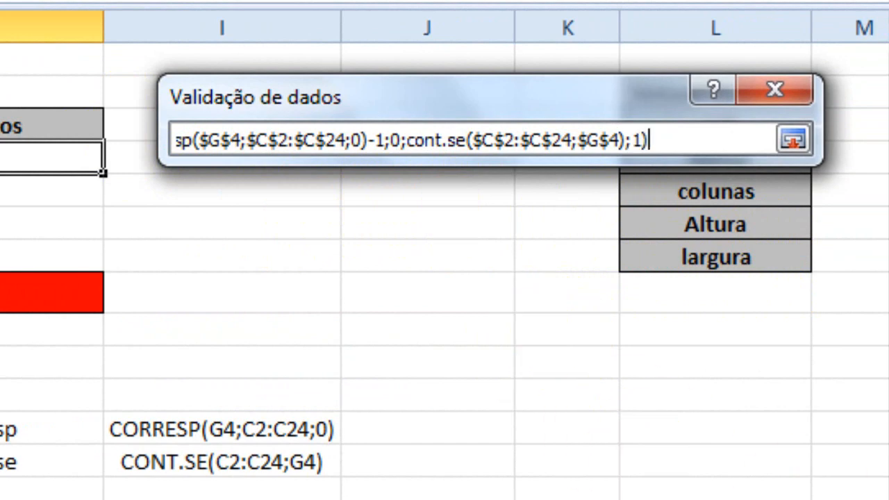
pyautogui.press('Return')
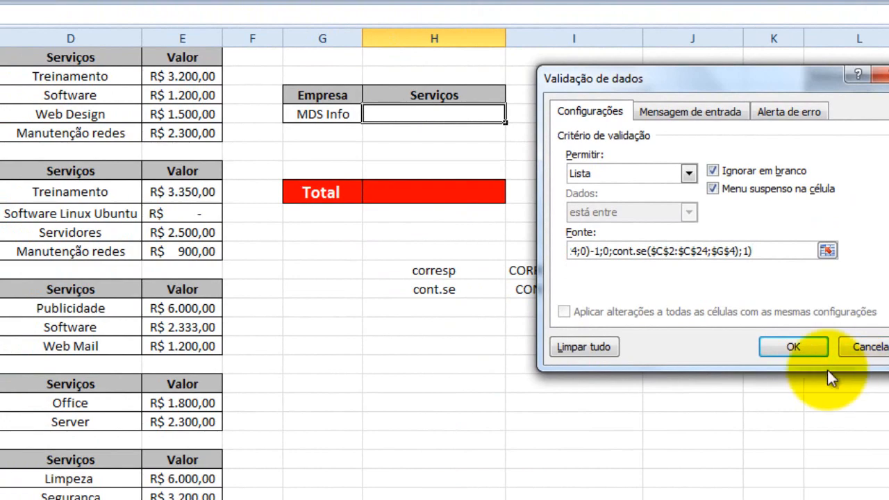
pyautogui.click(794, 347)
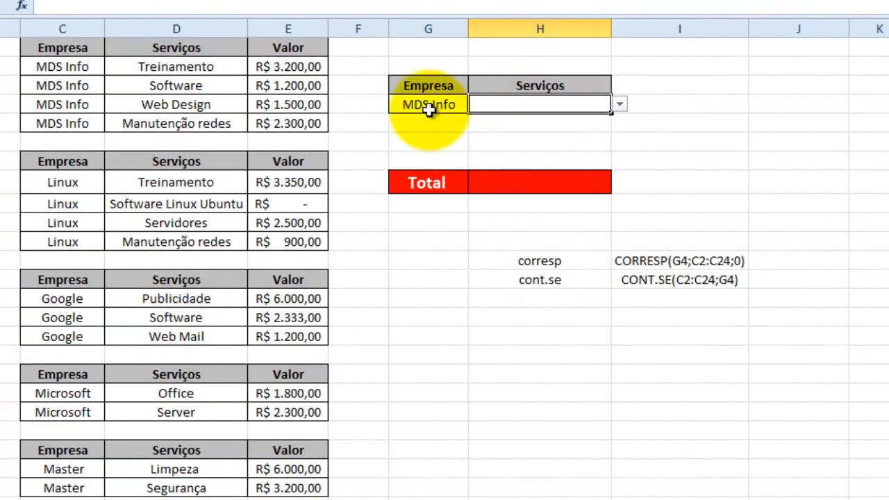
# - Check which services the H4 dropdown offers for MDS Info
pyautogui.click(427, 107)
pyautogui.click(538, 104)
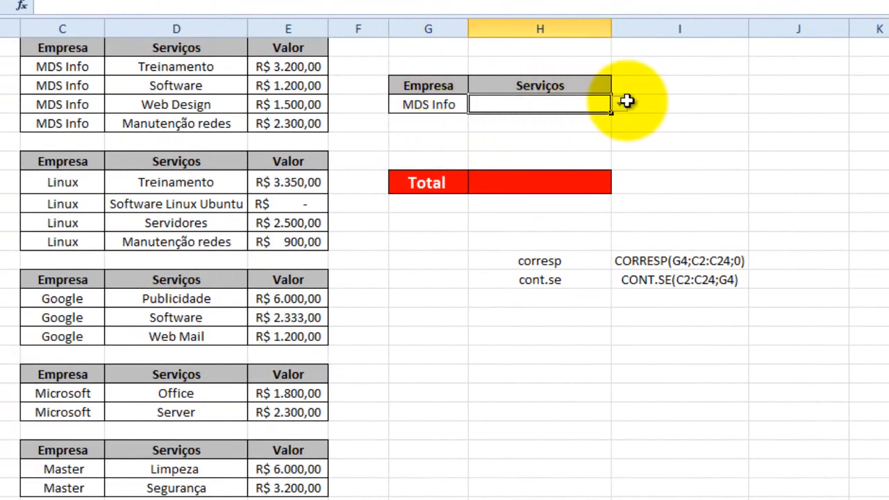
pyautogui.click(622, 105)
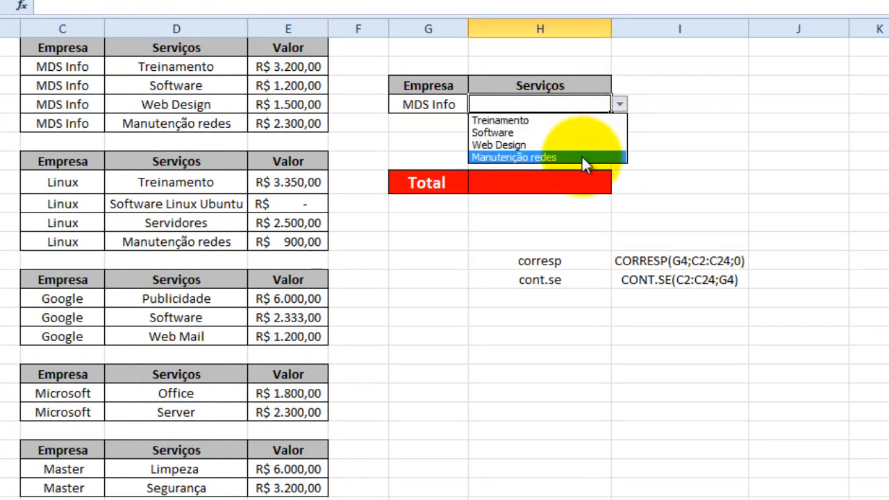
pyautogui.click(456, 100)
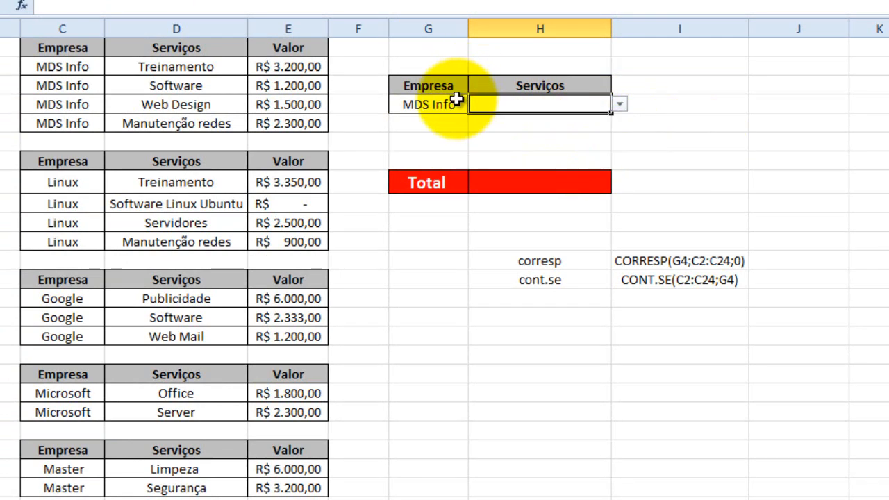
# - Choose Google as the company in G4 and compare the H4 dropdown's services with the Google table
pyautogui.click(457, 102)
pyautogui.click(478, 104)
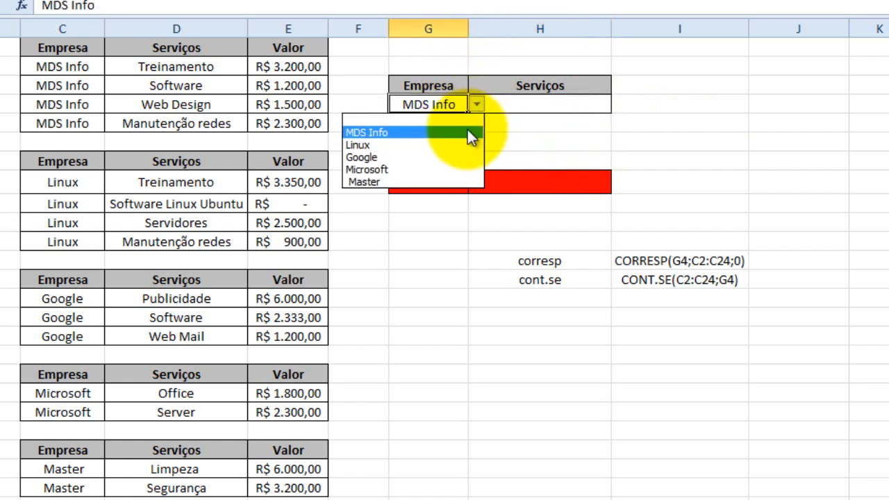
pyautogui.click(447, 160)
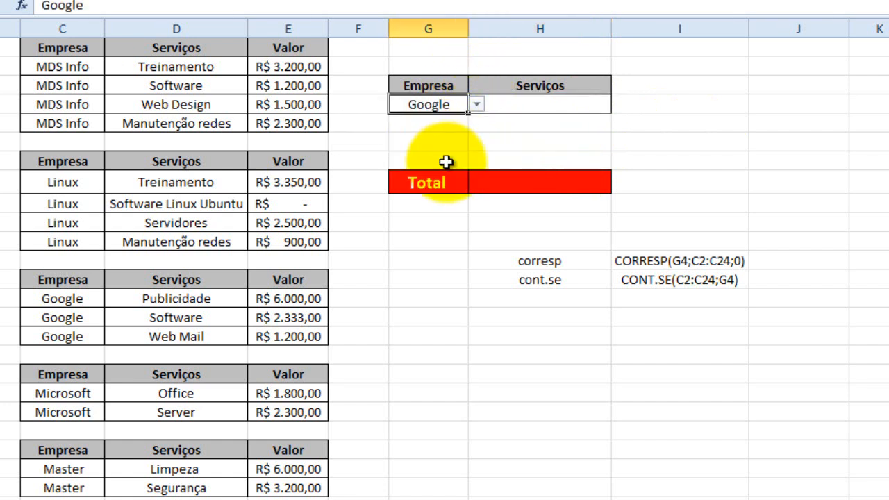
pyautogui.click(587, 103)
pyautogui.click(620, 105)
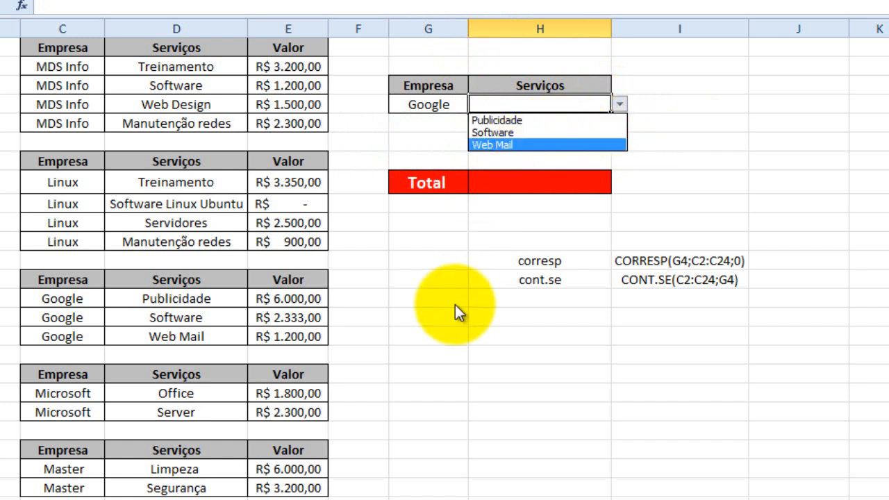
pyautogui.press('Escape')
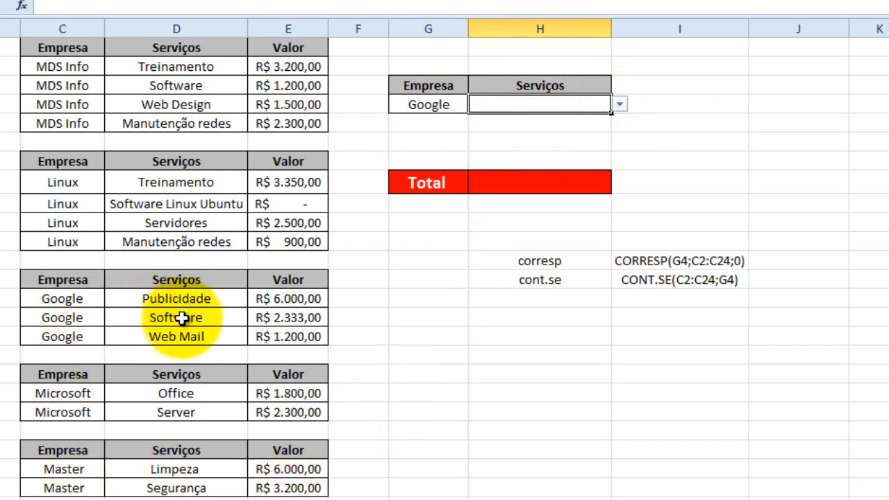
pyautogui.click(181, 318)
pyautogui.click(185, 337)
pyautogui.click(508, 105)
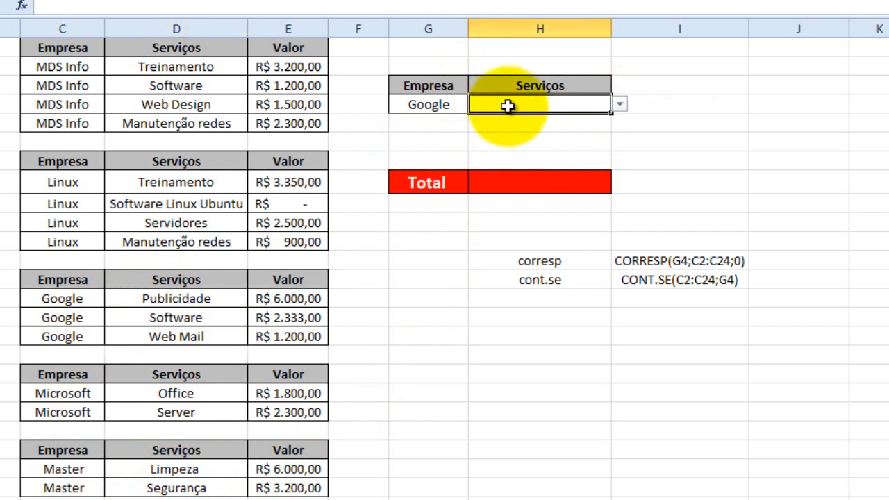
# - Choose Software from the Serviços dropdown in H4
pyautogui.click(630, 105)
pyautogui.click(587, 105)
pyautogui.click(620, 105)
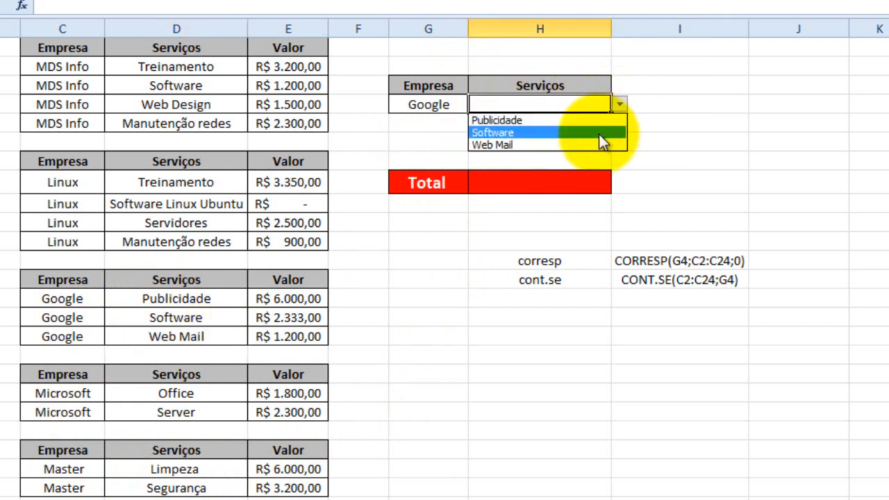
pyautogui.click(599, 136)
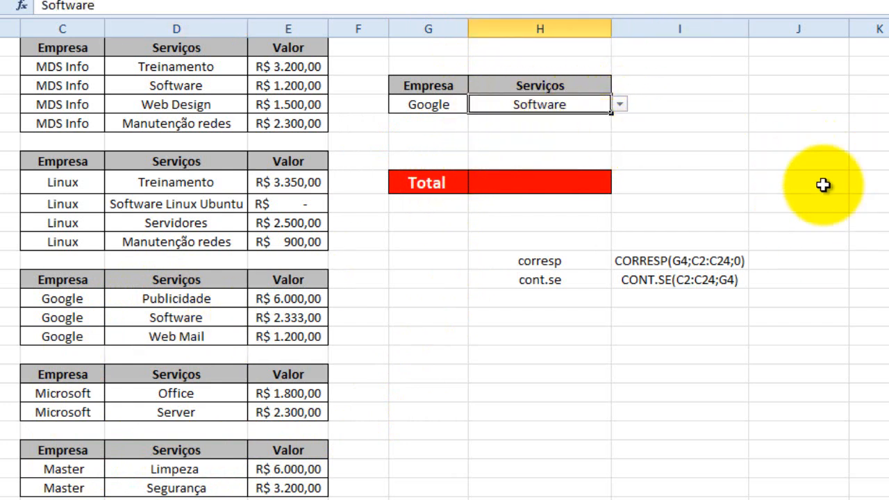
# - Begin a formula with =somase( in the red cell H8 beside the Total label
pyautogui.click(500, 177)
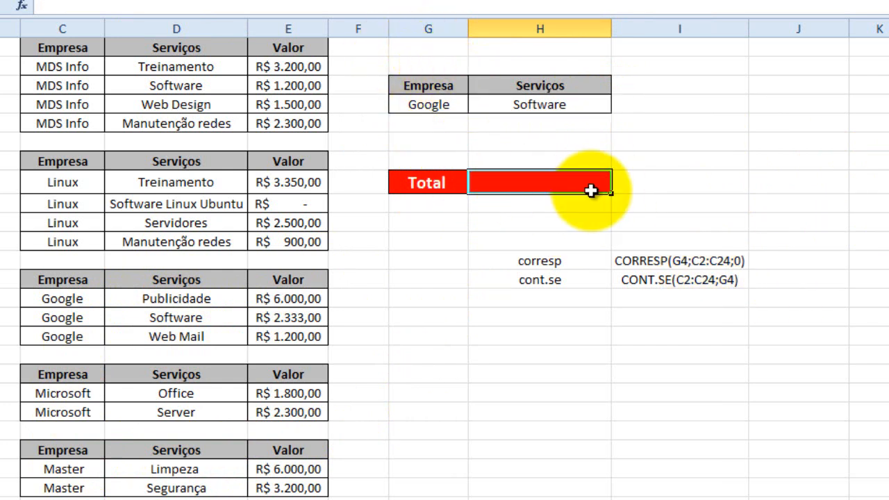
pyautogui.write('=somse')
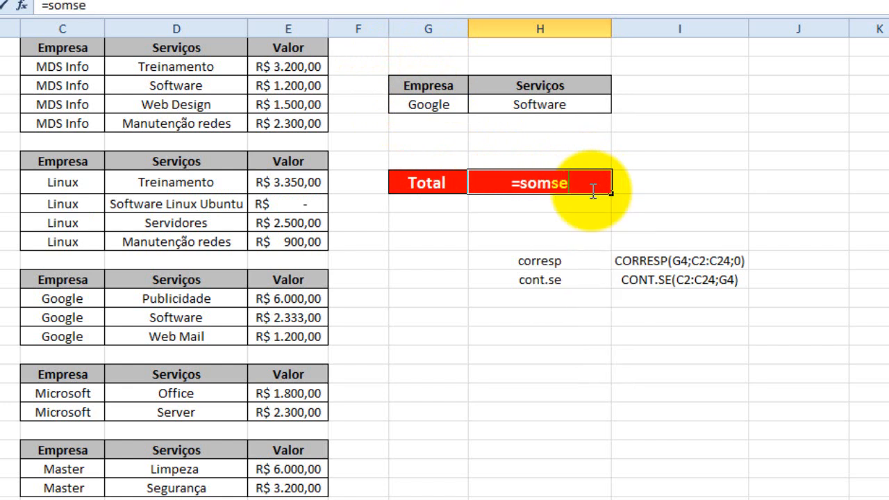
pyautogui.write('(')
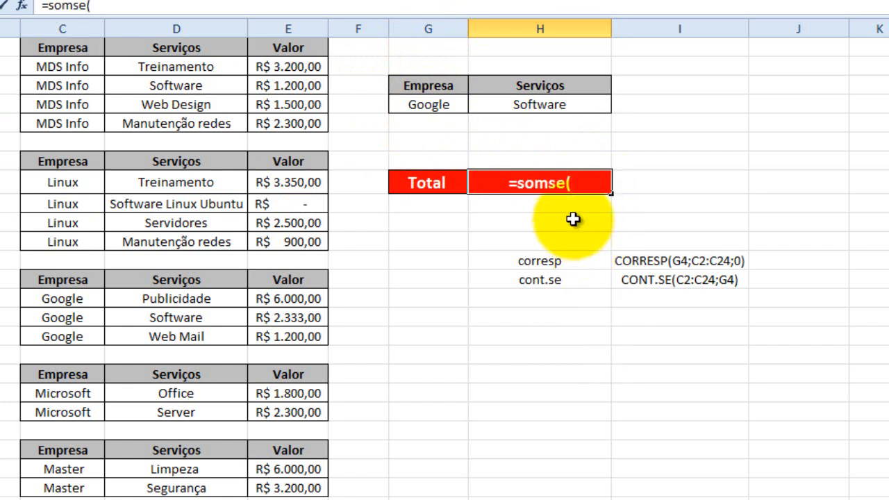
pyautogui.click(548, 182)
pyautogui.write('a')
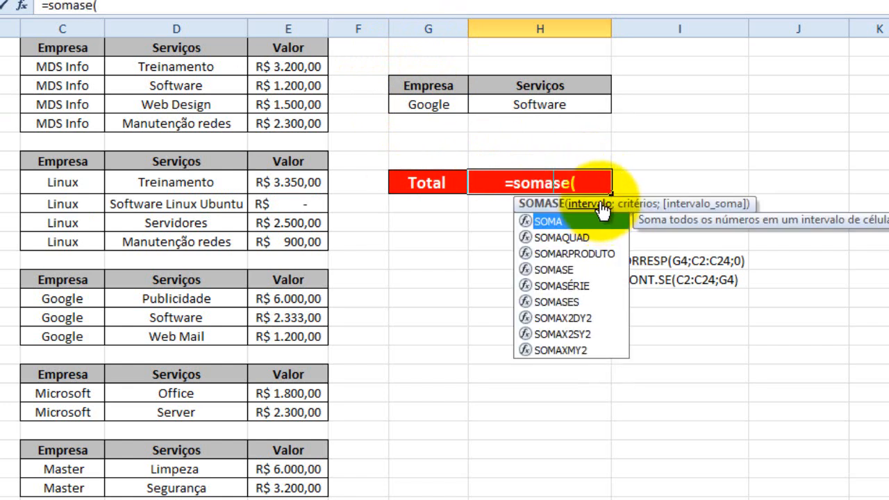
pyautogui.press('End')
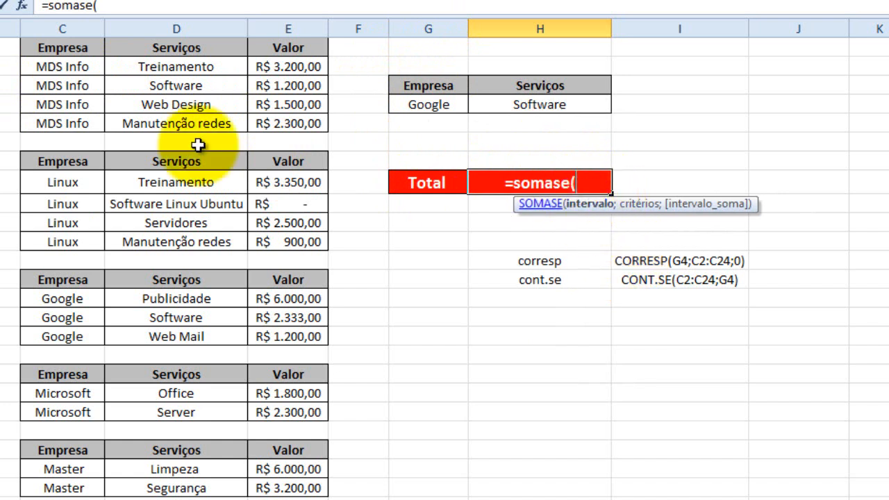
# - Complete the Total formula with C2:C24 as the range, G4 as the criterion and E2:E24 as the sum range
pyautogui.moveTo(69, 66); pyautogui.dragTo(35, 484)
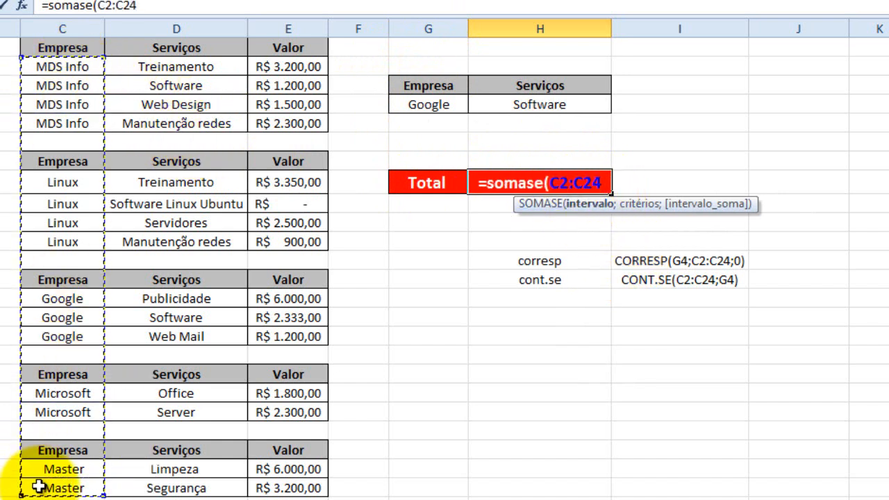
pyautogui.write(';')
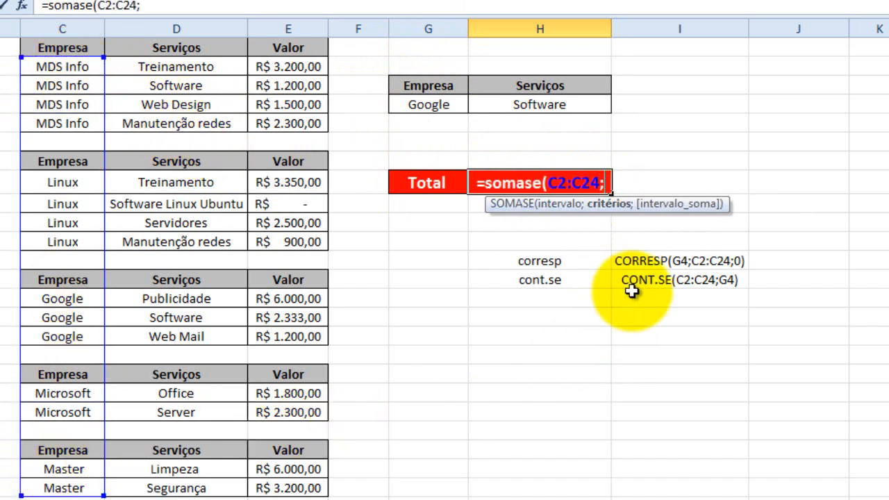
pyautogui.click(430, 105)
pyautogui.write(';')
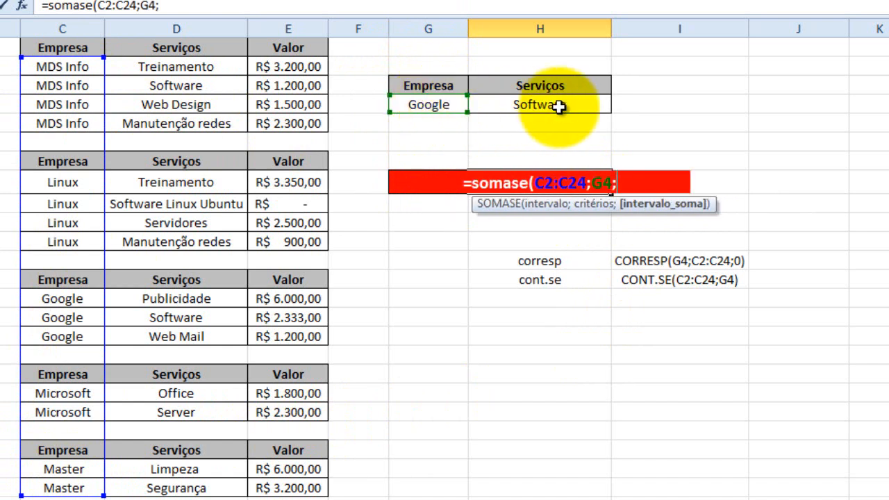
pyautogui.moveTo(316, 66); pyautogui.dragTo(314, 416)
pyautogui.write(')')
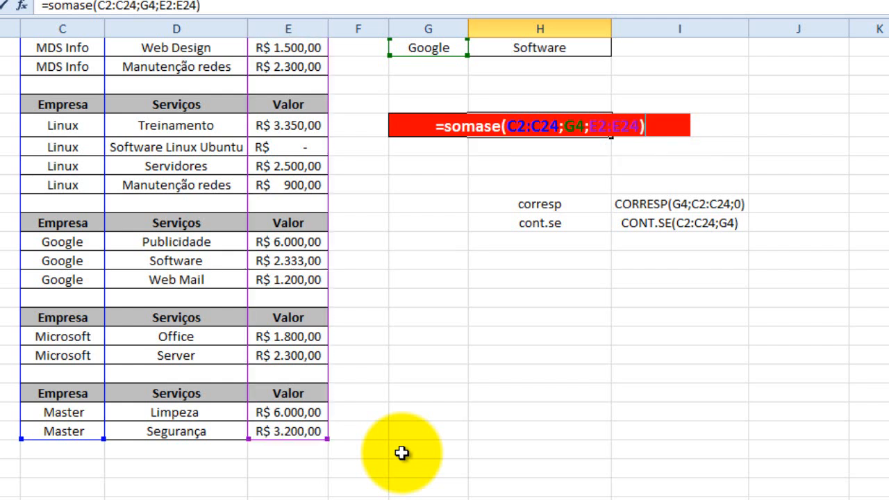
pyautogui.press('Return')
# - Sum the Google values E14:E16 in cell E17 with AutoSoma to cross-check the Total
pyautogui.scroll(1, 847, 359)
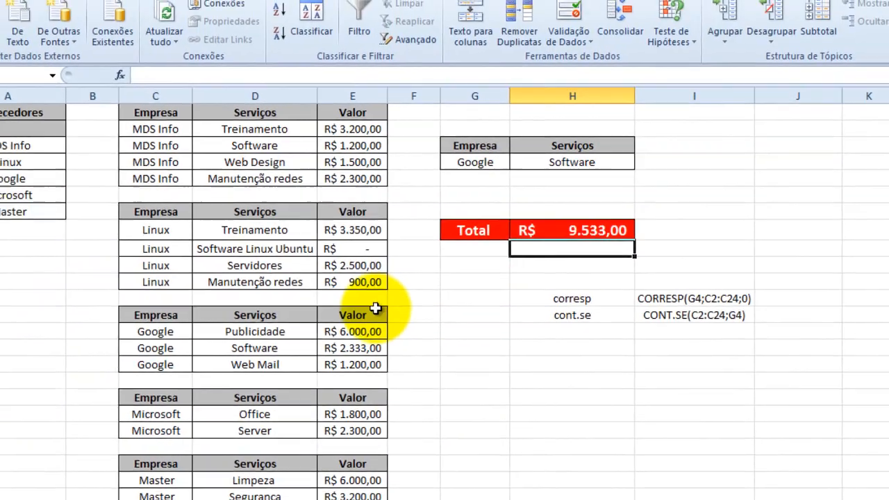
pyautogui.scroll(-1, 316, 274)
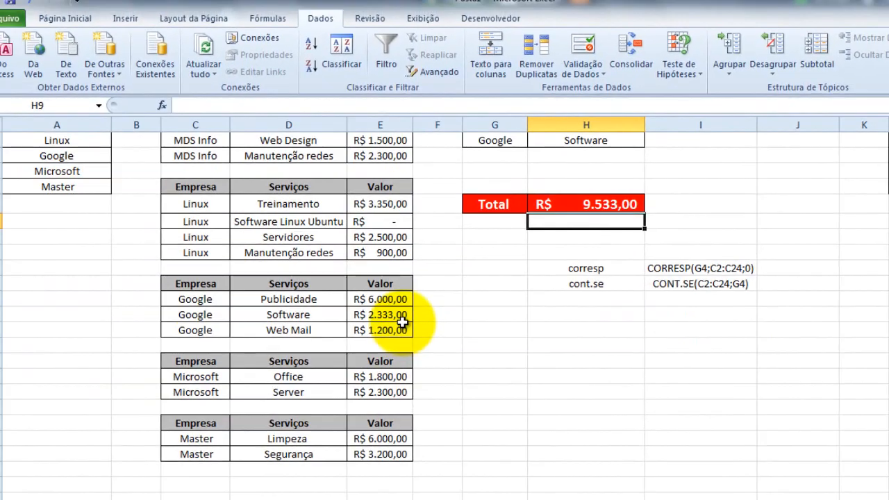
pyautogui.click(383, 345)
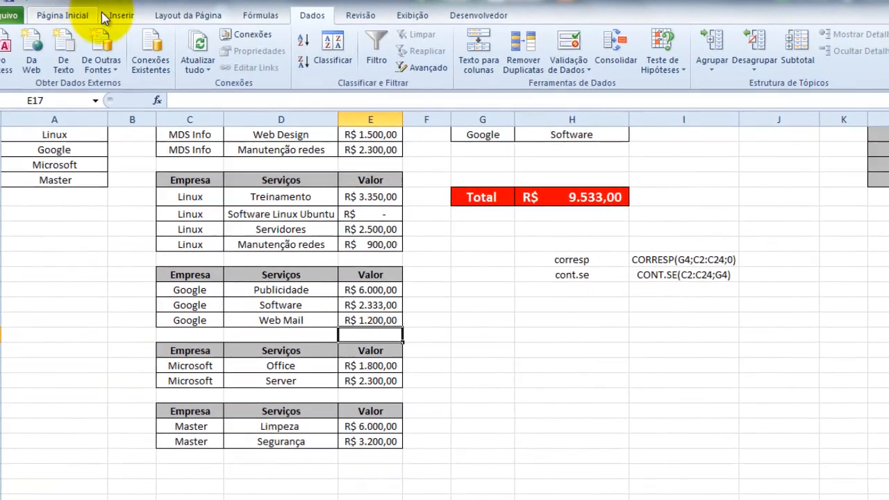
pyautogui.click(65, 18)
pyautogui.click(839, 32)
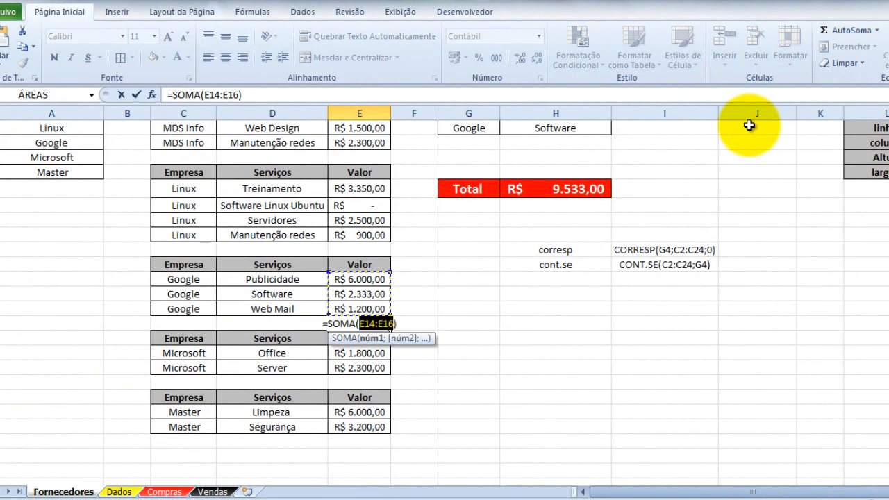
pyautogui.press('Return')
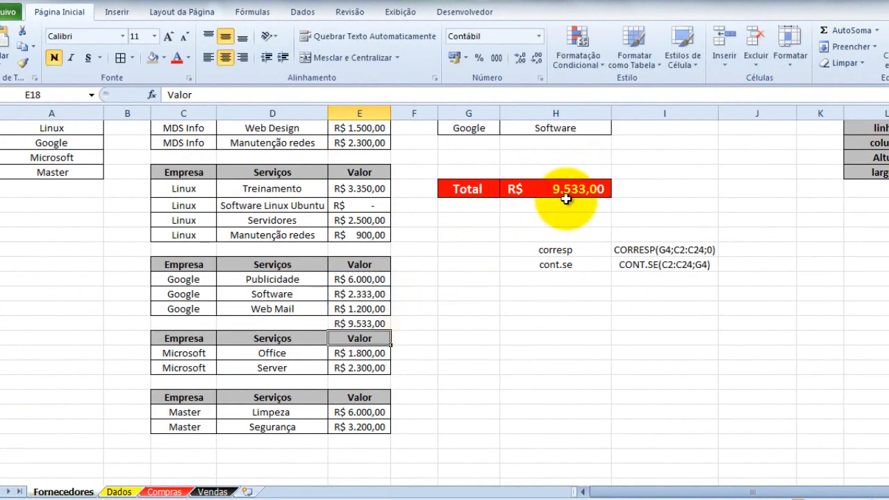
# - Delete the cross-check sum from cell E17 below the Google values
pyautogui.click(355, 323)
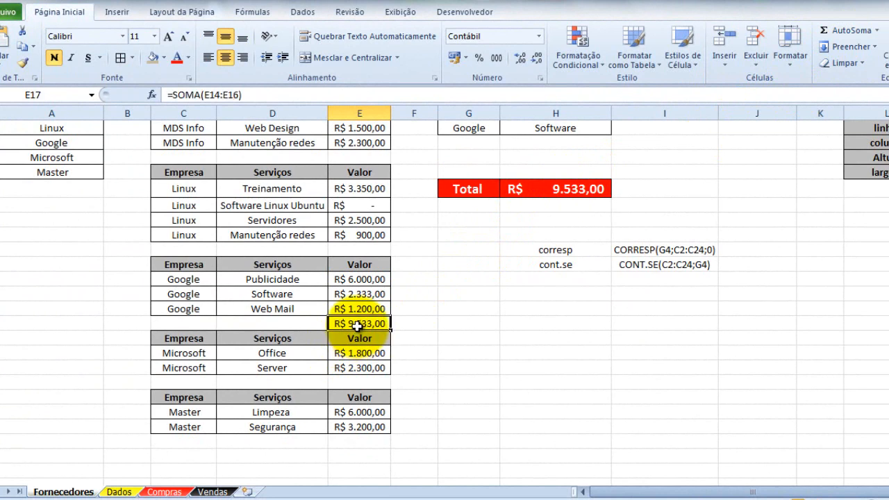
pyautogui.press('Delete')
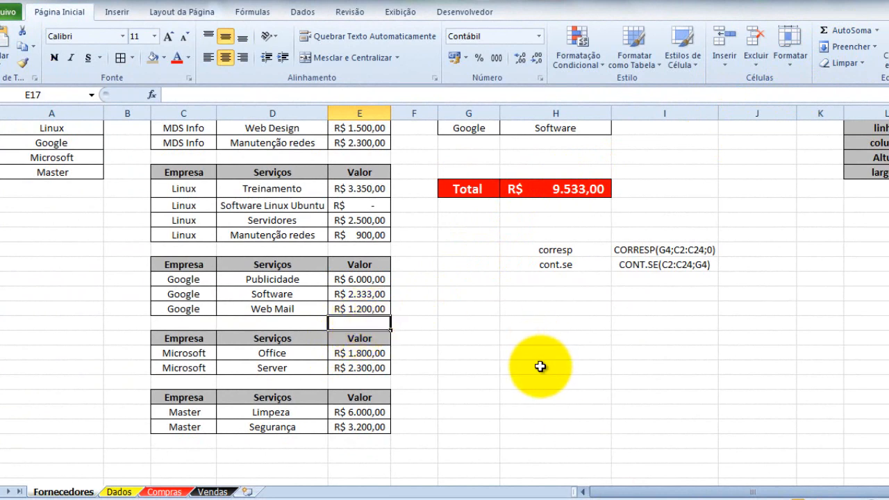
pyautogui.scroll(1, 540, 368)
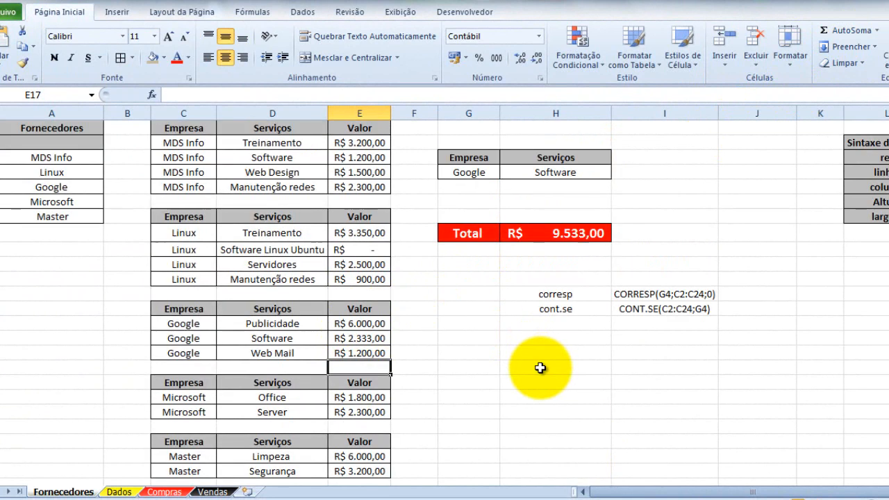
pyautogui.click(580, 299)
pyautogui.moveTo(580, 299); pyautogui.dragTo(682, 322)
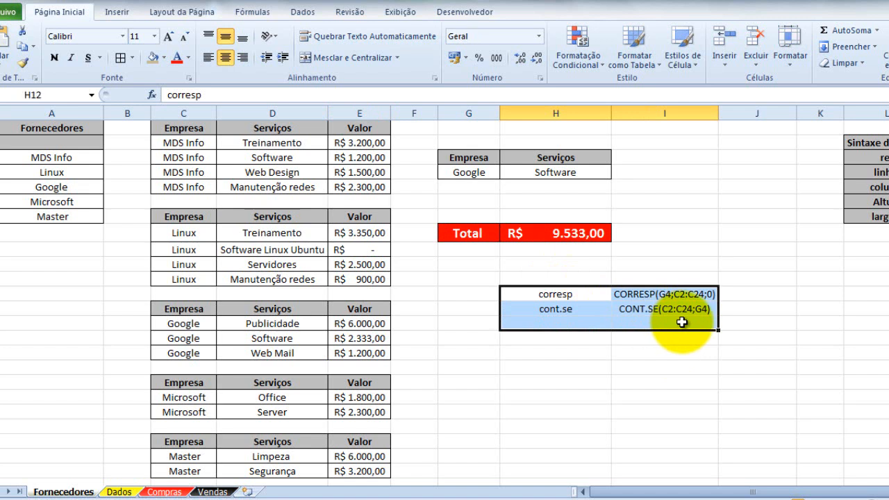
pyautogui.click(668, 215)
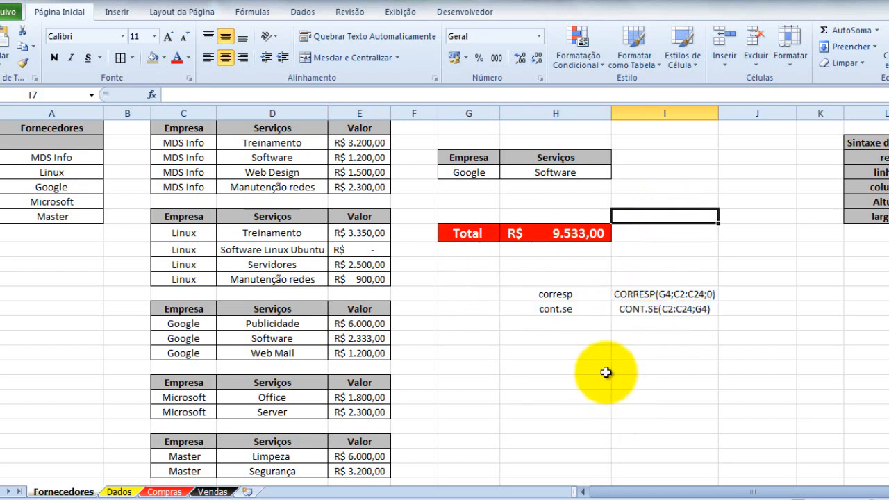
# - Review the month list on the Dados sheet and the choices offered by the dropdown in E1
pyautogui.click(119, 492)
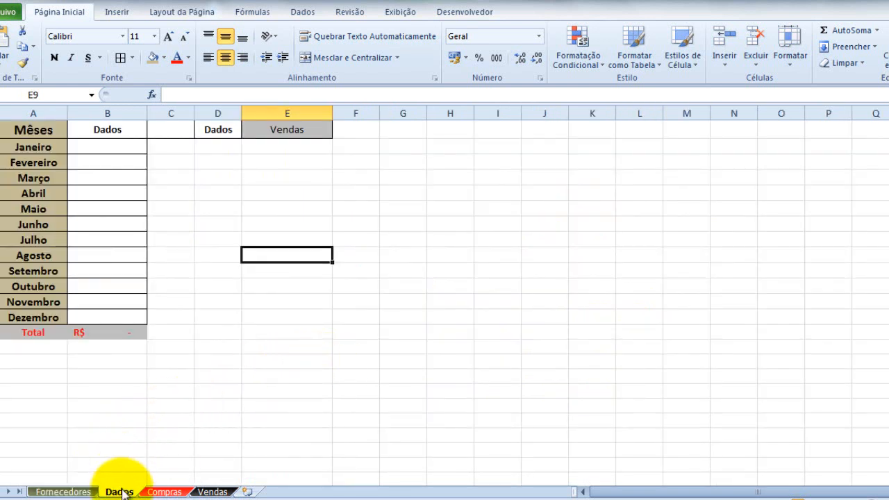
pyautogui.click(196, 274)
pyautogui.click(40, 147)
pyautogui.click(42, 163)
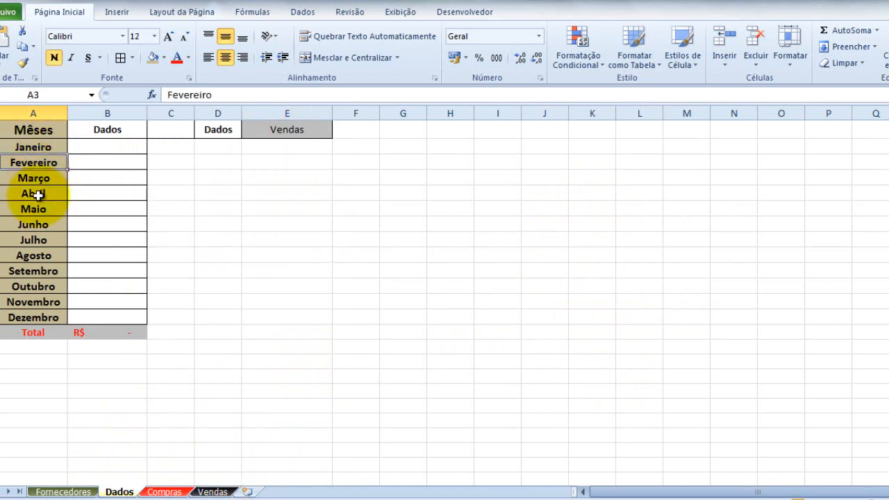
pyautogui.click(38, 193)
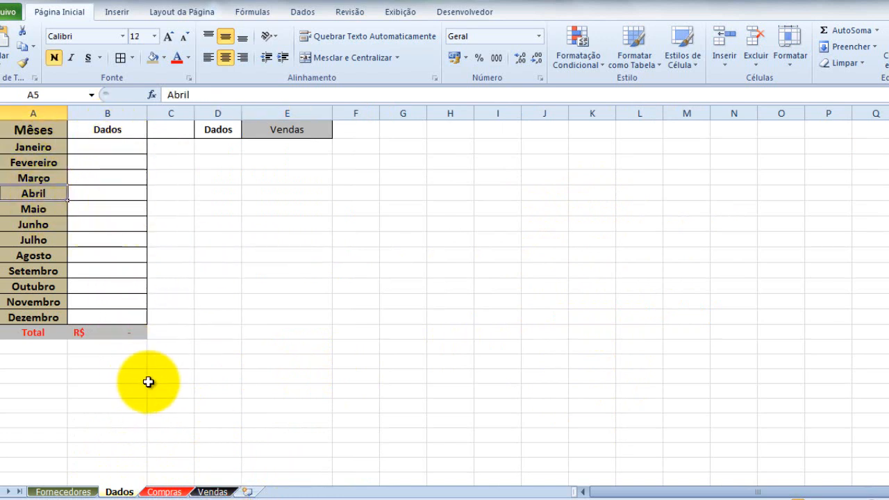
pyautogui.click(305, 130)
pyautogui.click(340, 131)
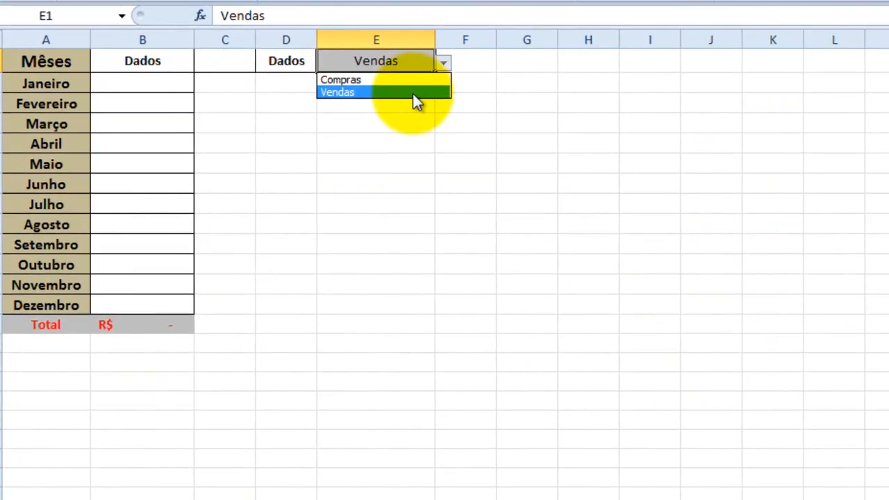
pyautogui.click(307, 154)
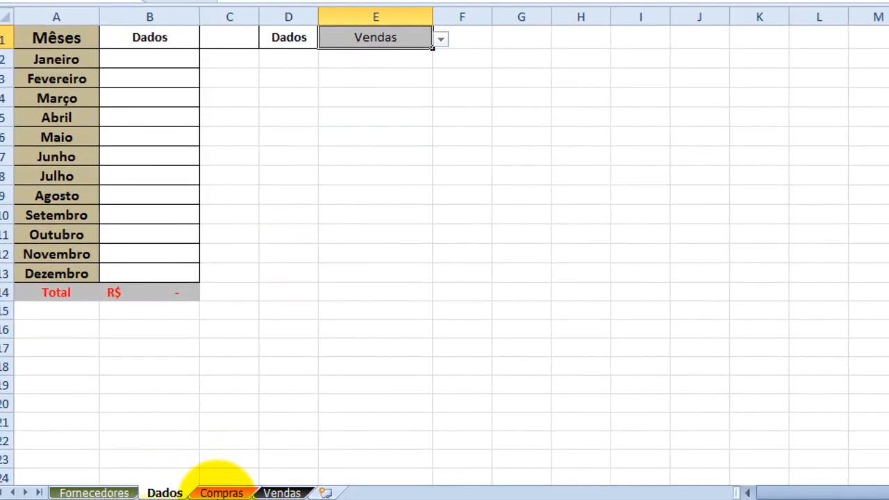
# - Compare the Compras and Vendas sheets, examining the Limite de Gastos and Metas columns beside the monthly values
pyautogui.click(223, 493)
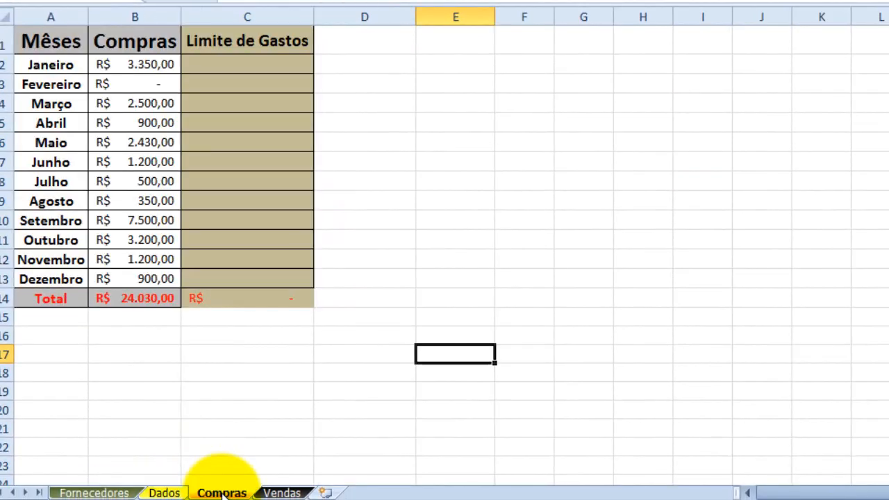
pyautogui.click(278, 493)
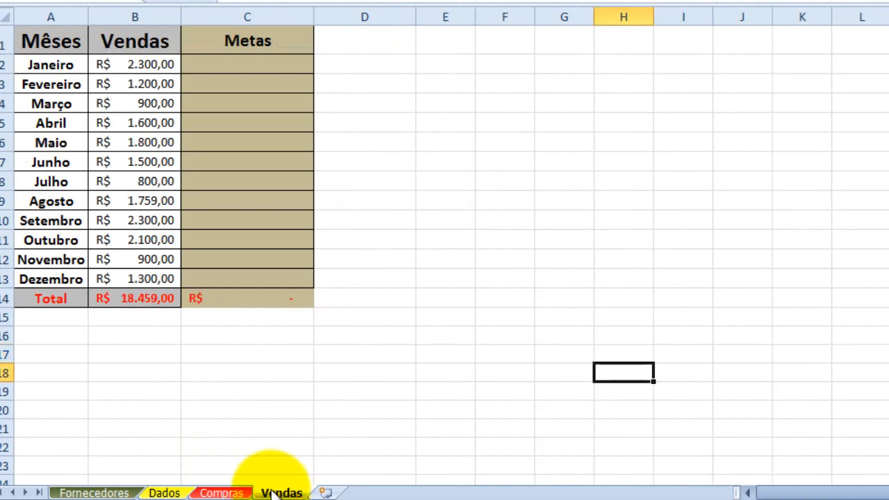
pyautogui.click(220, 493)
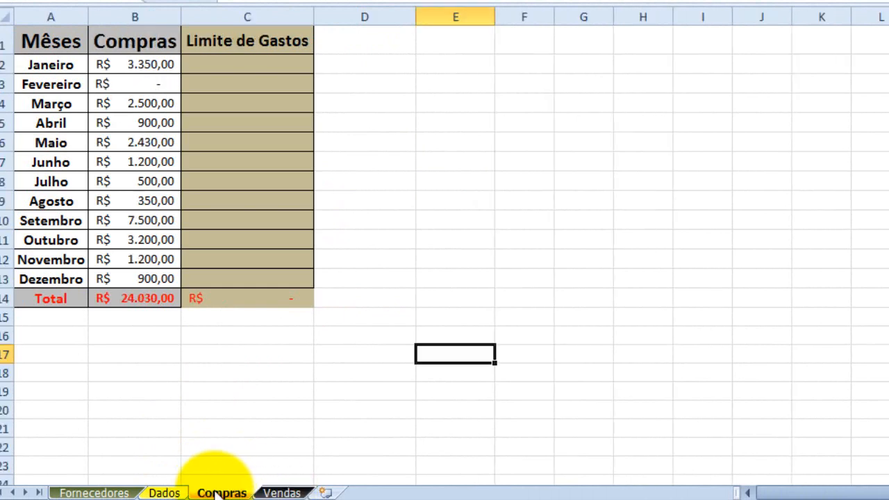
pyautogui.click(245, 40)
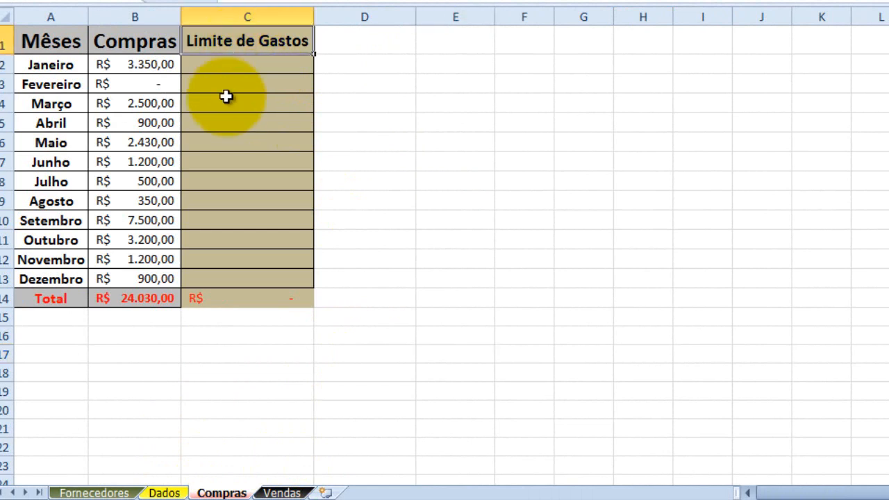
pyautogui.click(259, 64)
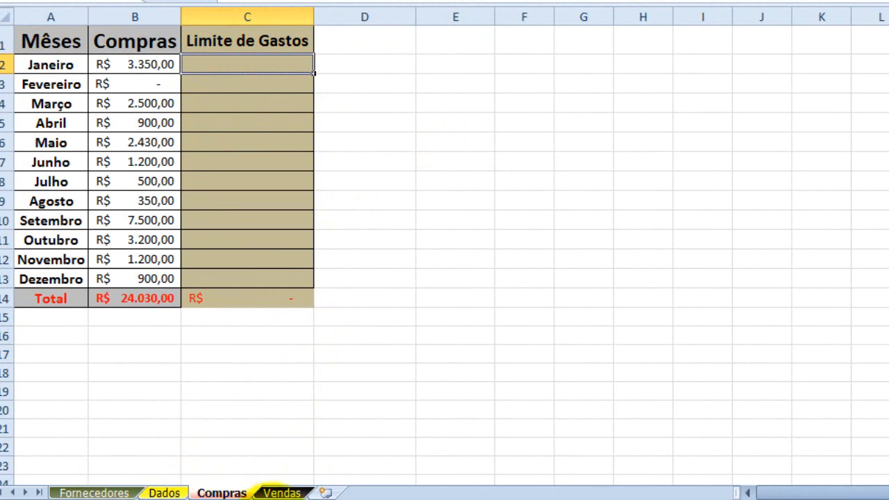
pyautogui.click(282, 493)
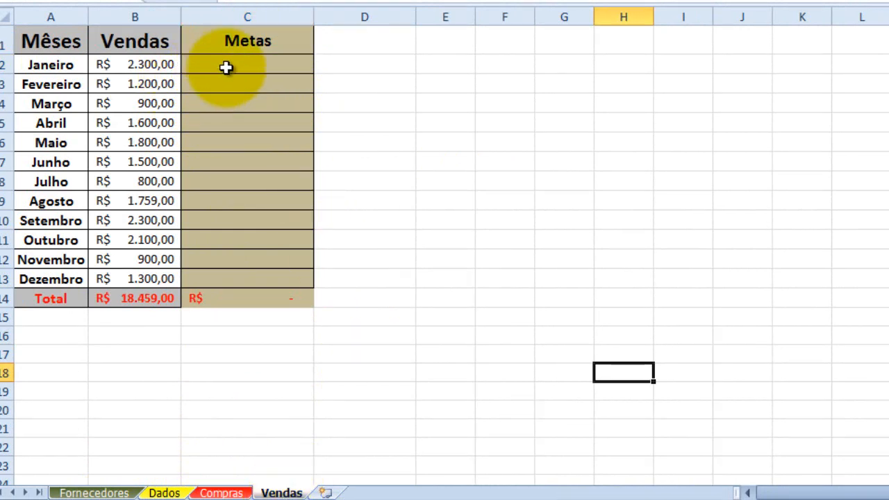
pyautogui.click(125, 65)
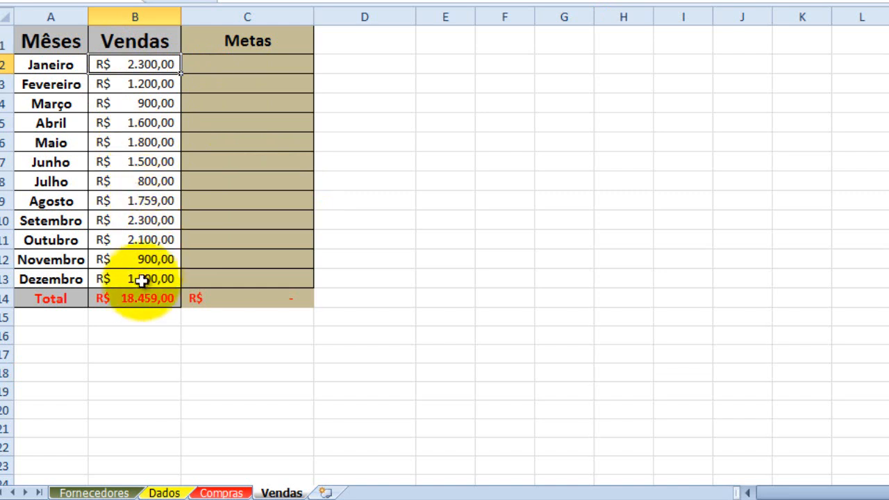
# - Enter =Vendas!B2*65% as the Limite de Gastos for Fevereiro in cell C3 of the Compras sheet
pyautogui.click(221, 492)
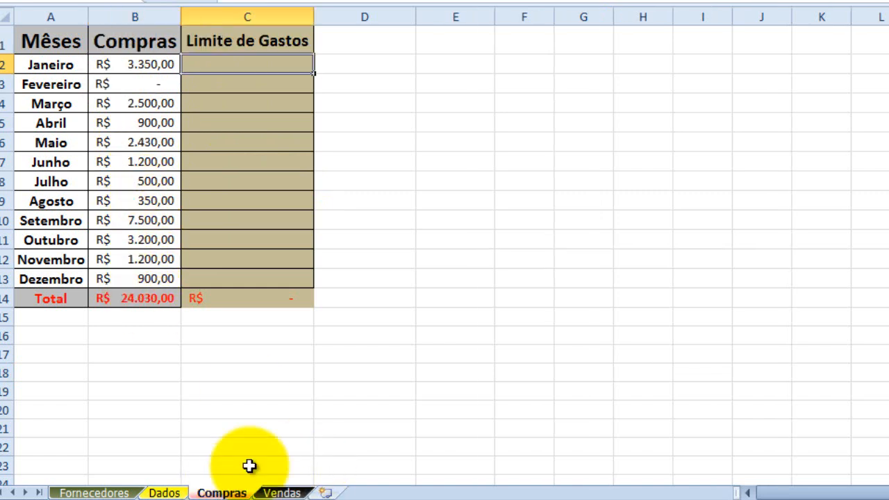
pyautogui.click(232, 87)
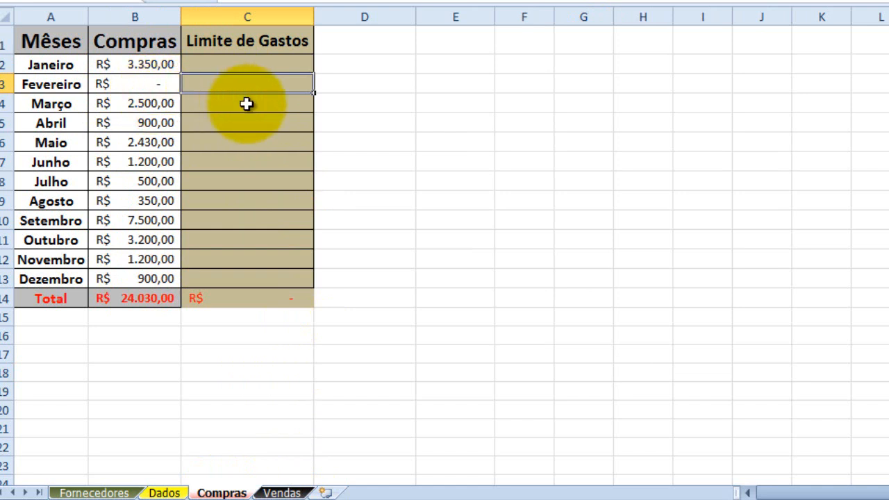
pyautogui.write('=')
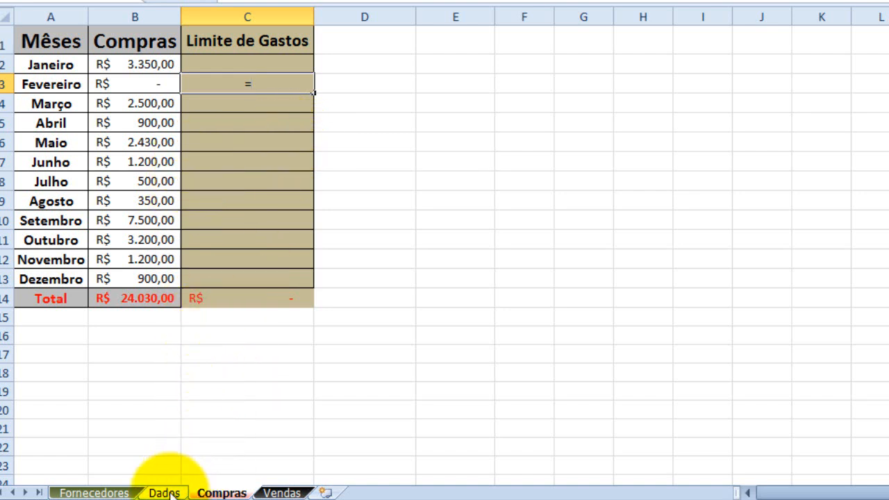
pyautogui.click(286, 493)
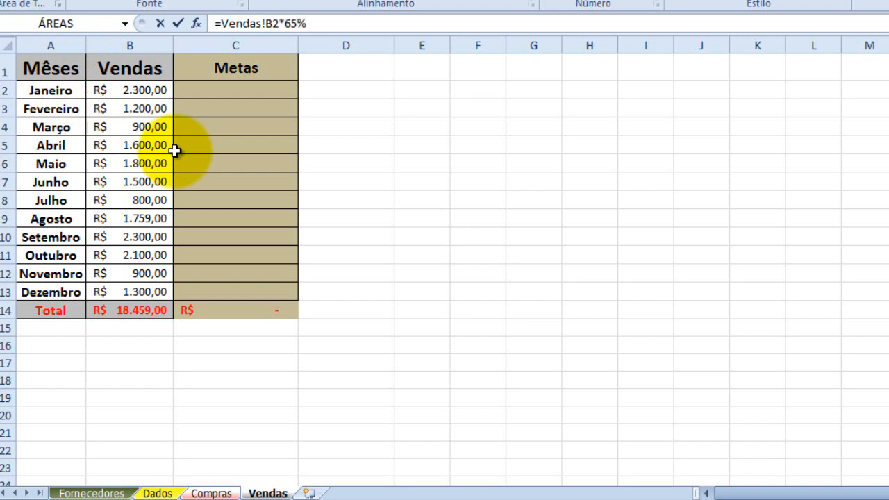
pyautogui.press('Return')
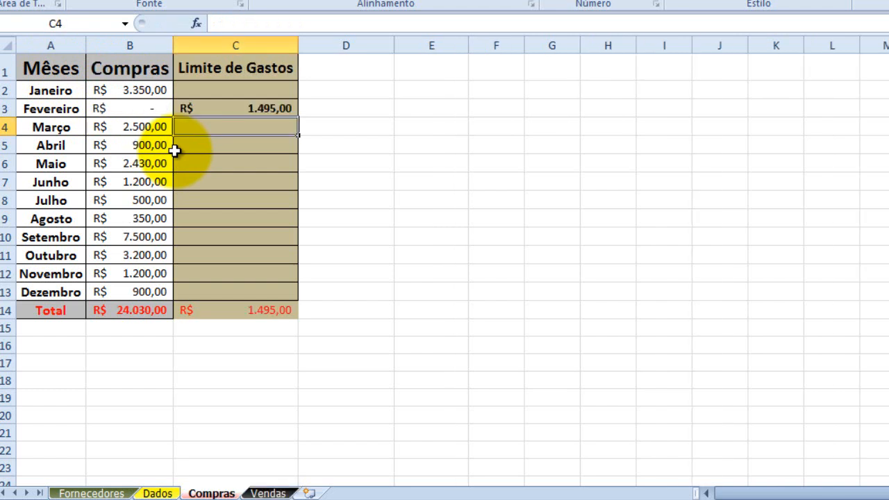
# - Fill the Limite de Gastos formula from C3 down through Dezembro in C13
pyautogui.click(219, 110)
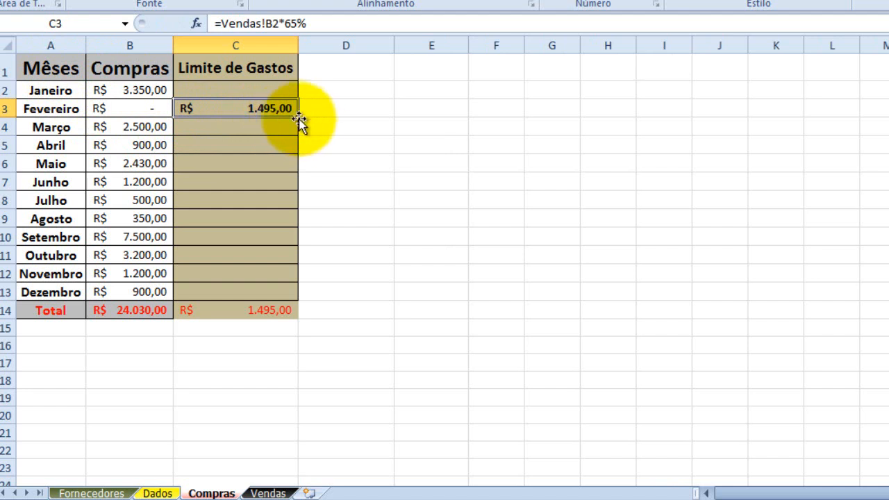
pyautogui.moveTo(298, 117); pyautogui.dragTo(292, 297)
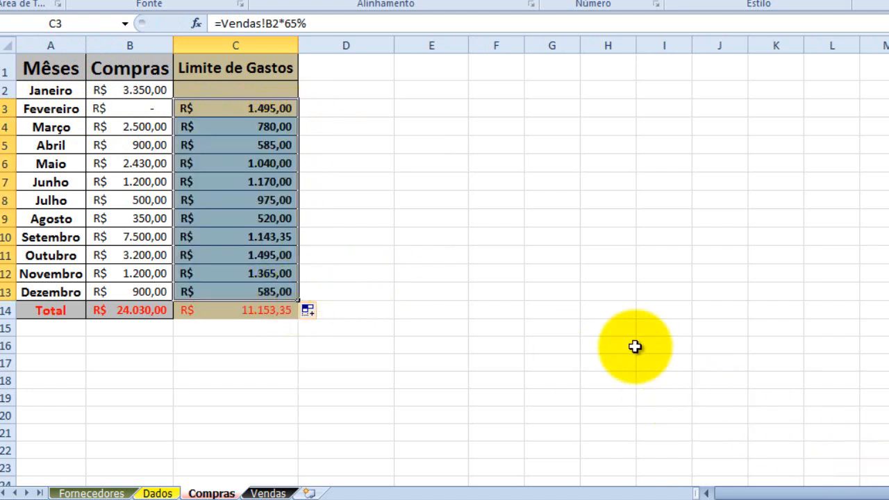
pyautogui.click(248, 109)
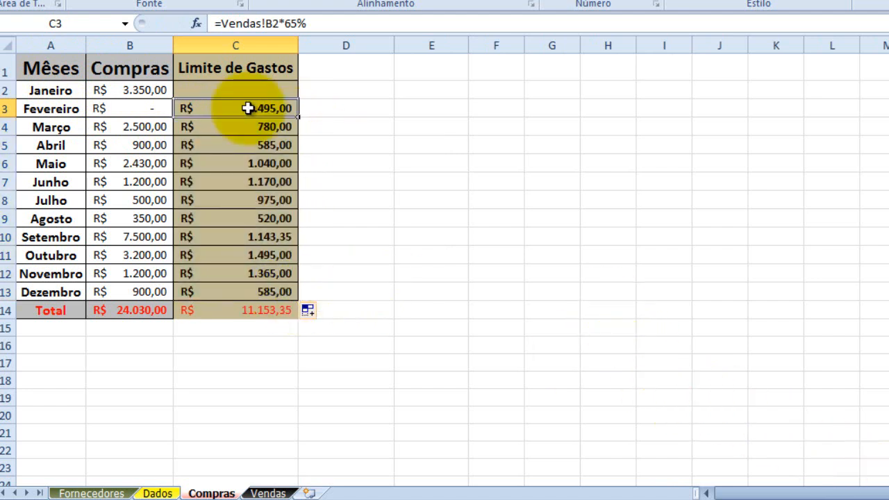
# - Enter =Vendas!B13*65% as the Limite de Gastos for Janeiro in C2, and check formulas further down the column
pyautogui.click(227, 88)
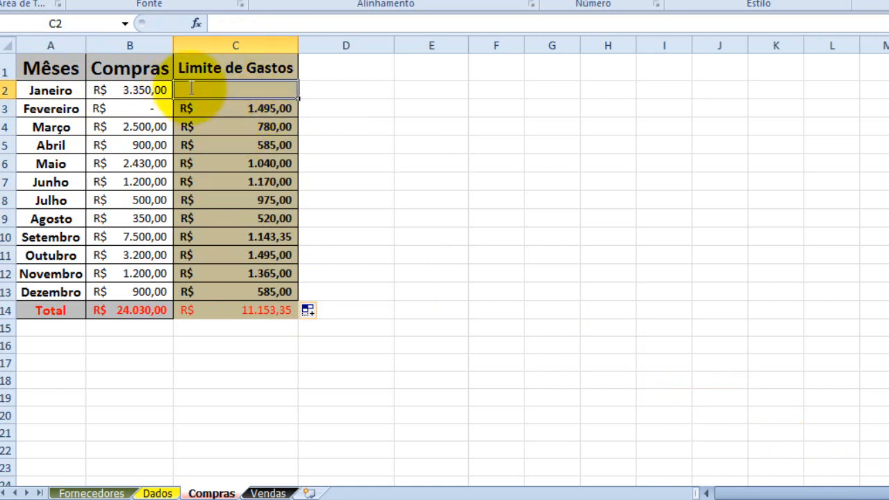
pyautogui.write('=')
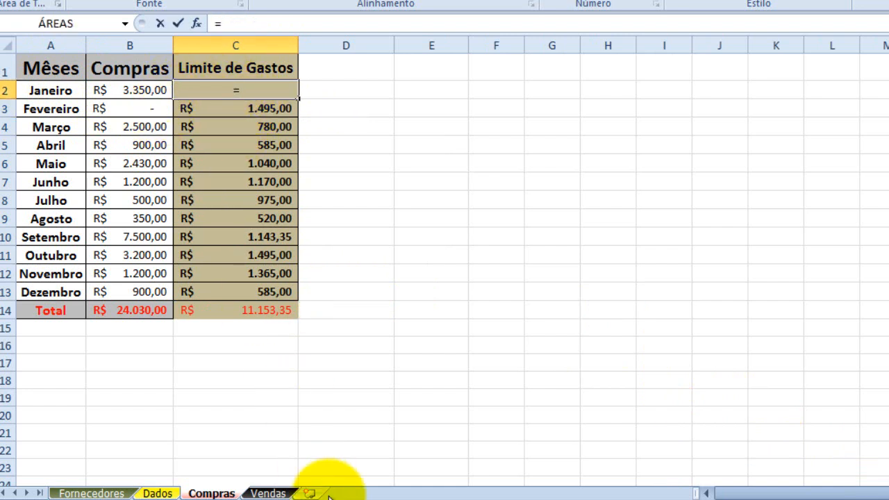
pyautogui.click(269, 494)
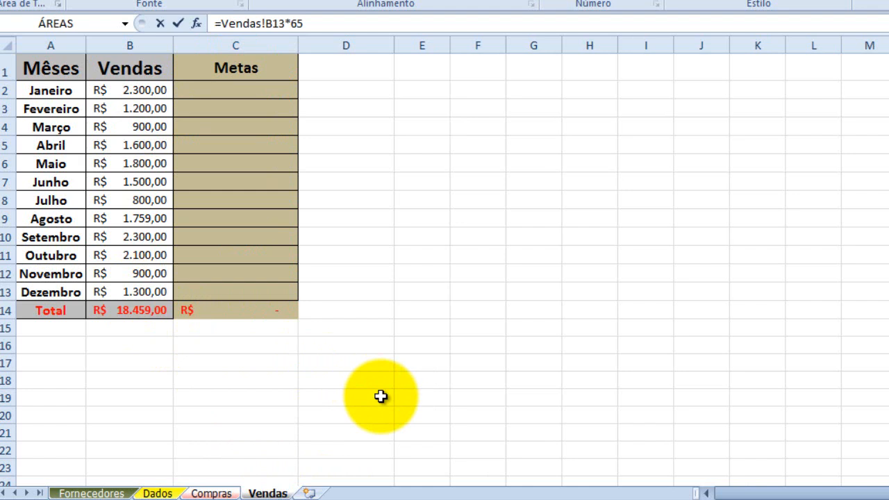
pyautogui.press('Return')
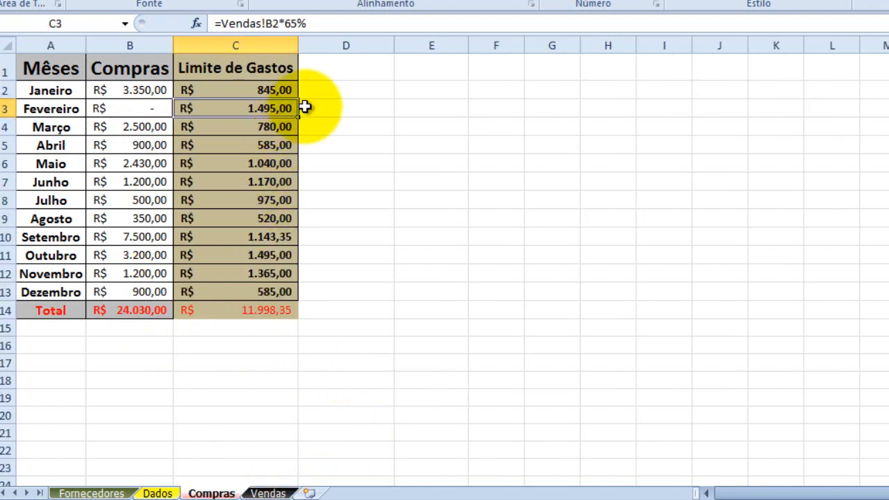
pyautogui.click(288, 93)
pyautogui.click(240, 198)
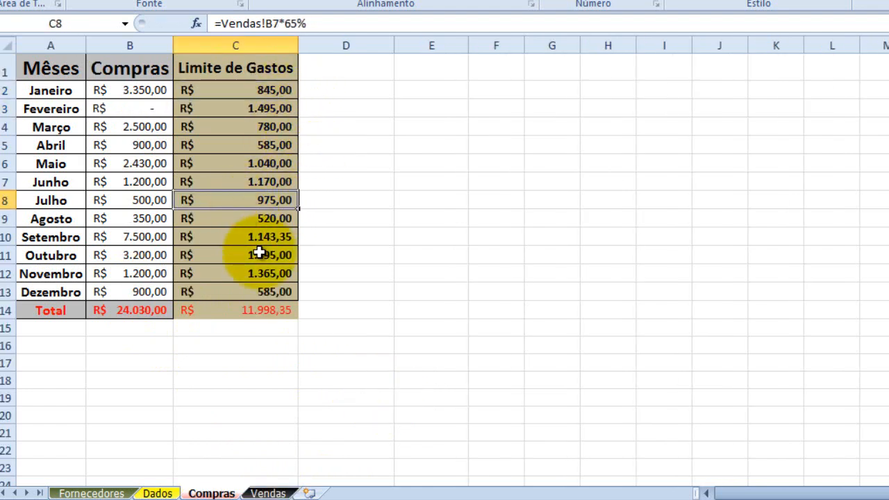
pyautogui.click(259, 291)
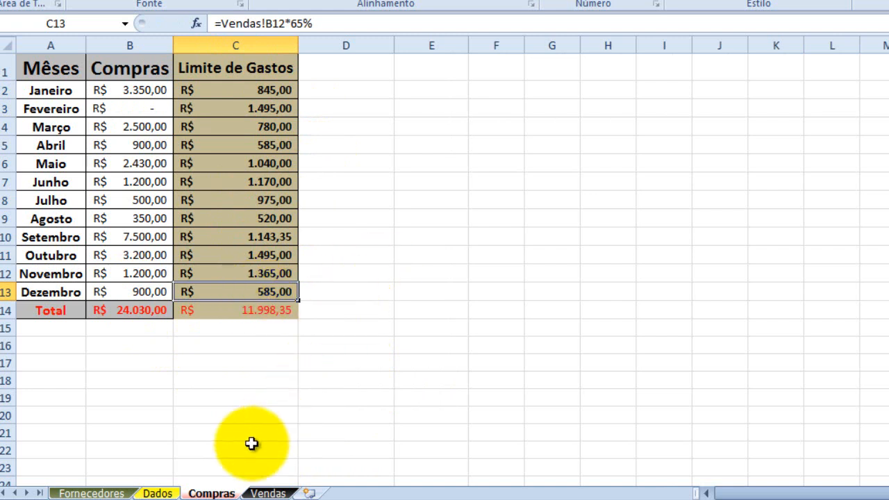
# - Enter =Compras!B2*75% as the Metas value for Janeiro in cell C2 of the Vendas sheet
pyautogui.click(267, 493)
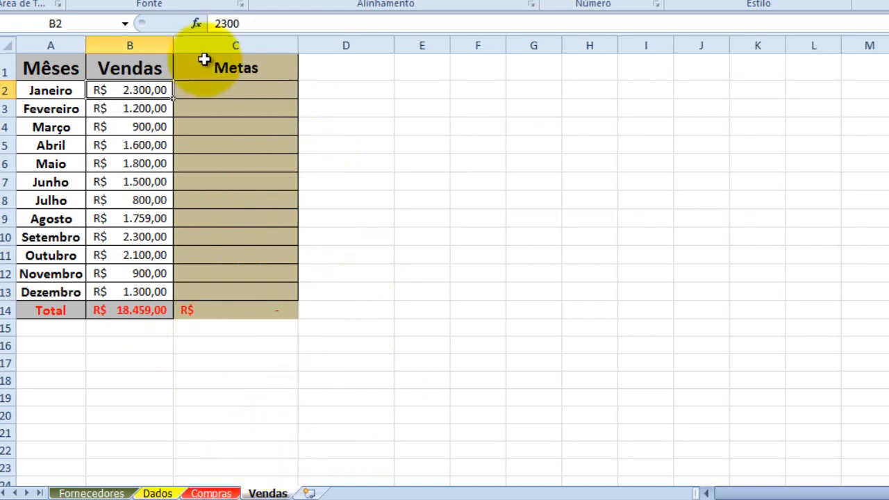
pyautogui.click(212, 91)
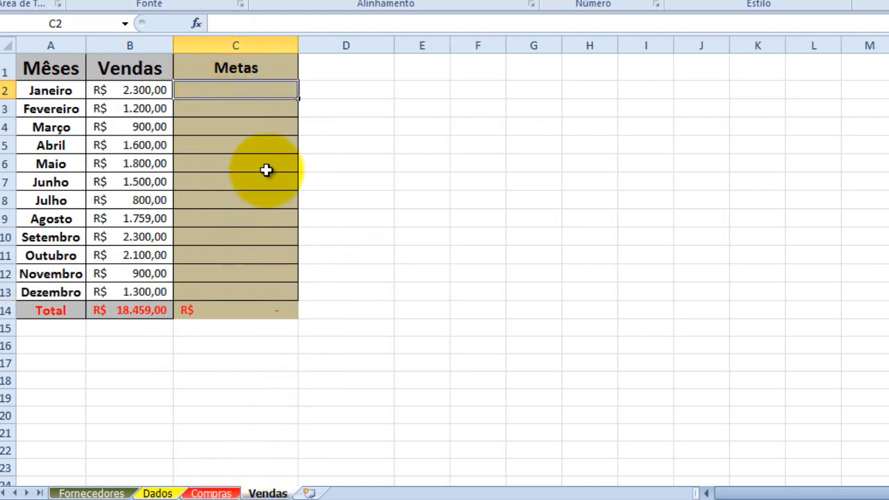
pyautogui.write('=')
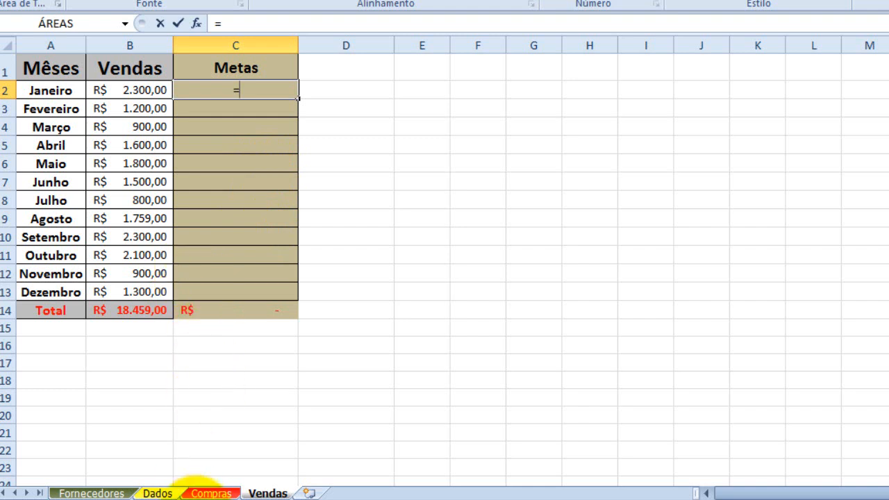
pyautogui.click(211, 493)
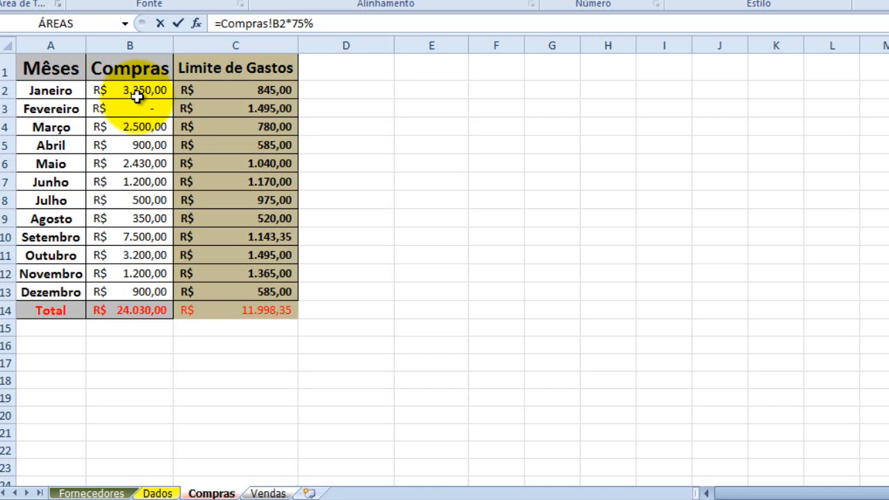
pyautogui.press('Return')
# - Fill the Metas formula from C2 down through Dezembro in C13 on the Vendas sheet
pyautogui.click(274, 90)
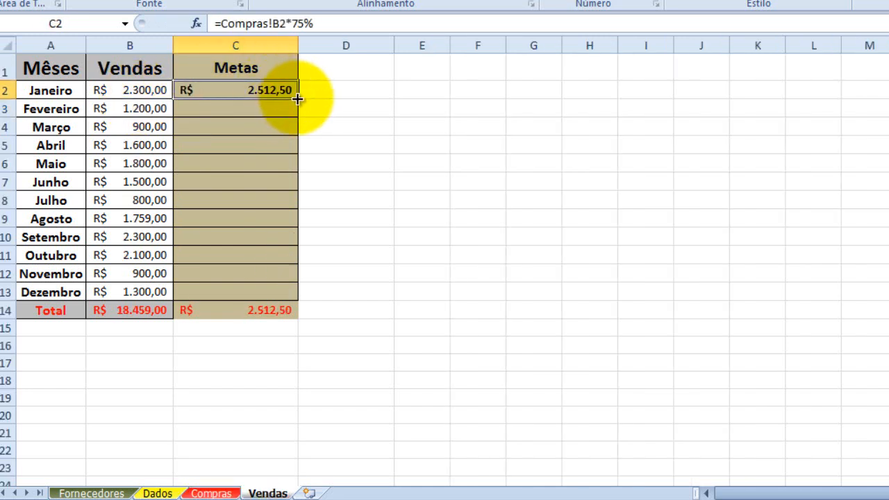
pyautogui.moveTo(297, 99); pyautogui.dragTo(300, 294)
pyautogui.click(346, 397)
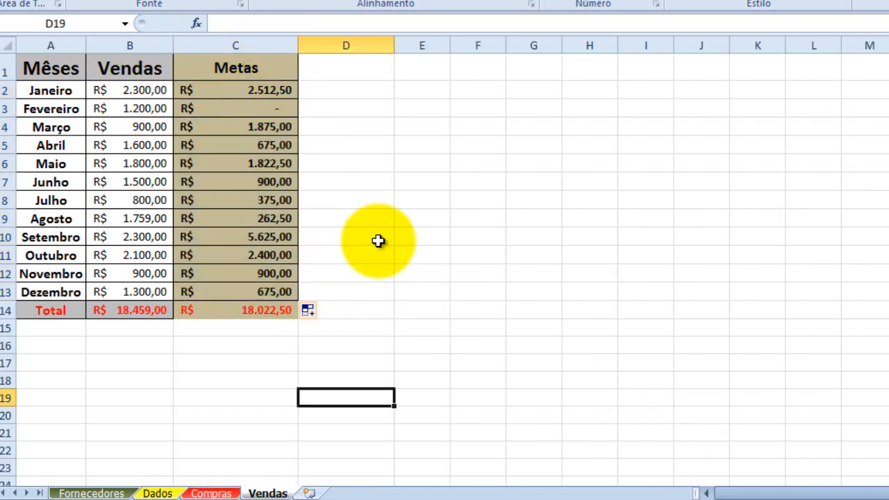
# - Try out the selection list in cell E1 of the Dados sheet by switching it to Compras and back to Vendas
pyautogui.click(160, 493)
pyautogui.click(417, 177)
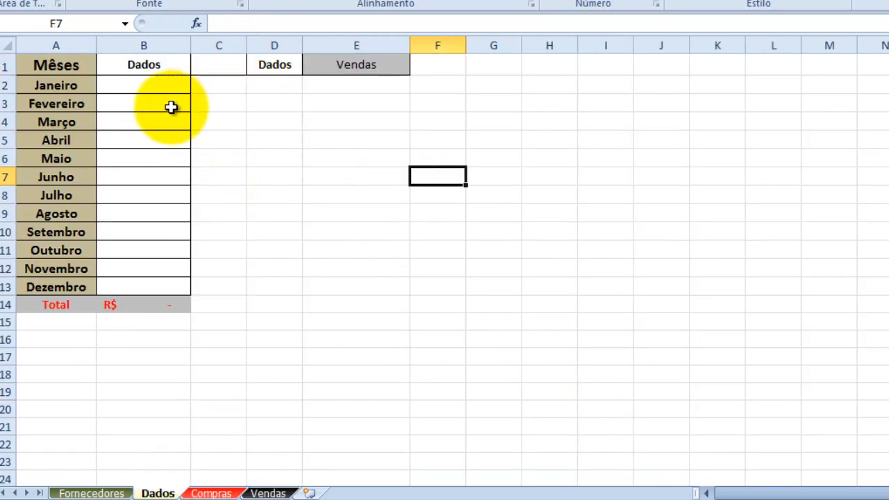
pyautogui.click(157, 88)
pyautogui.click(393, 67)
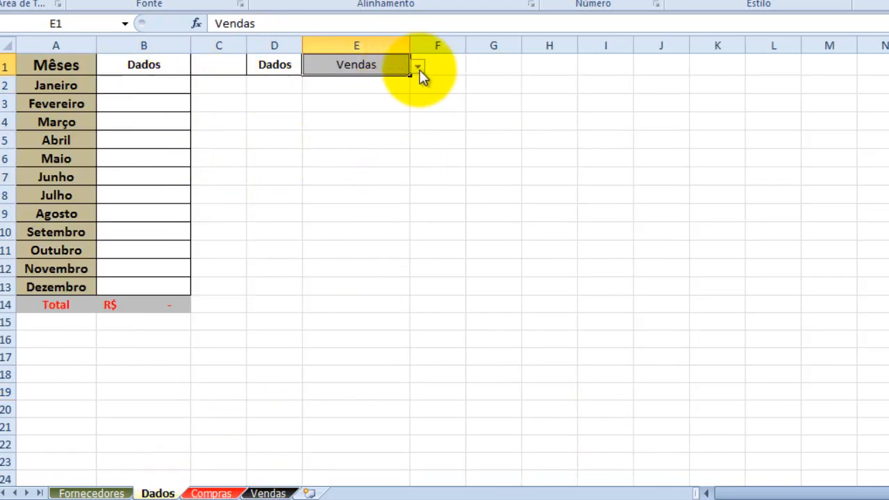
pyautogui.click(419, 68)
pyautogui.click(397, 83)
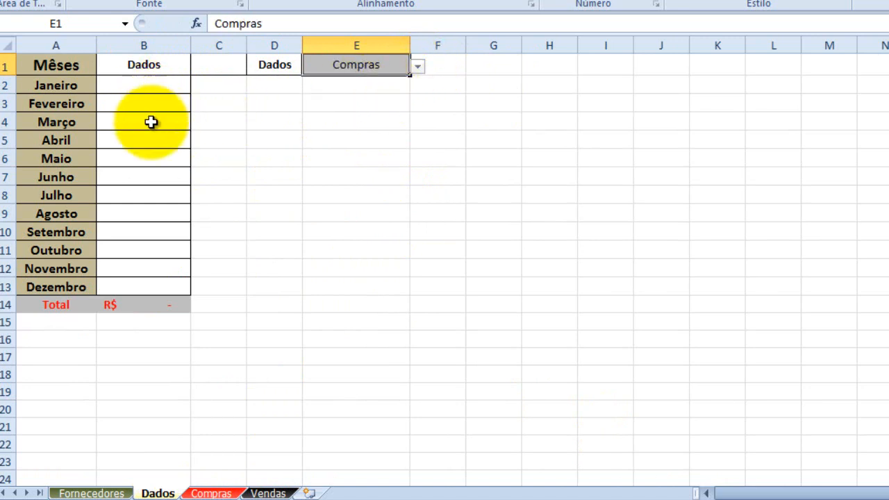
pyautogui.click(417, 67)
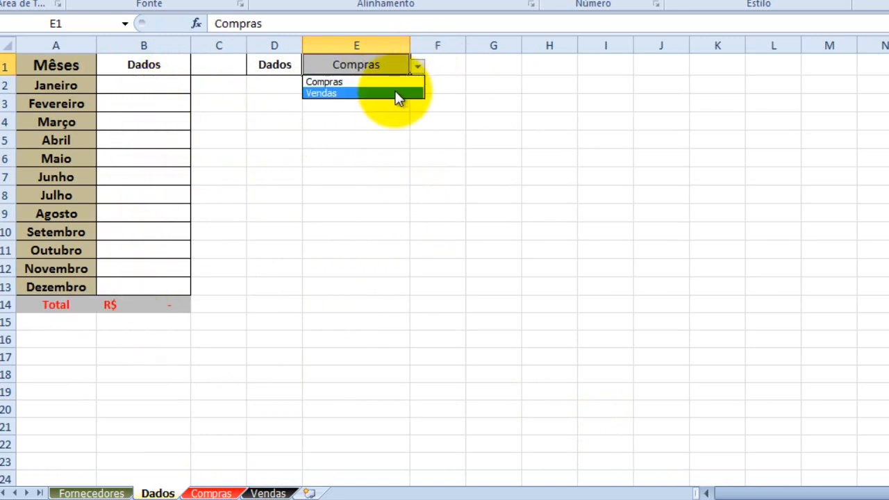
pyautogui.click(397, 95)
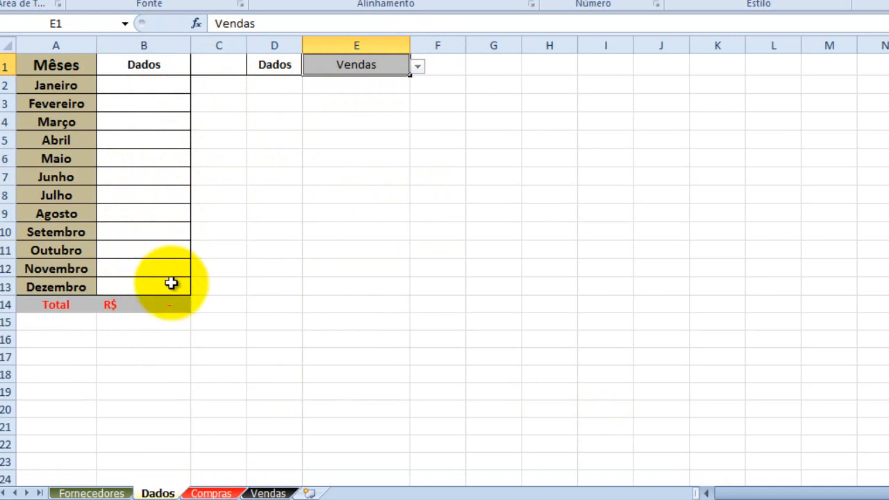